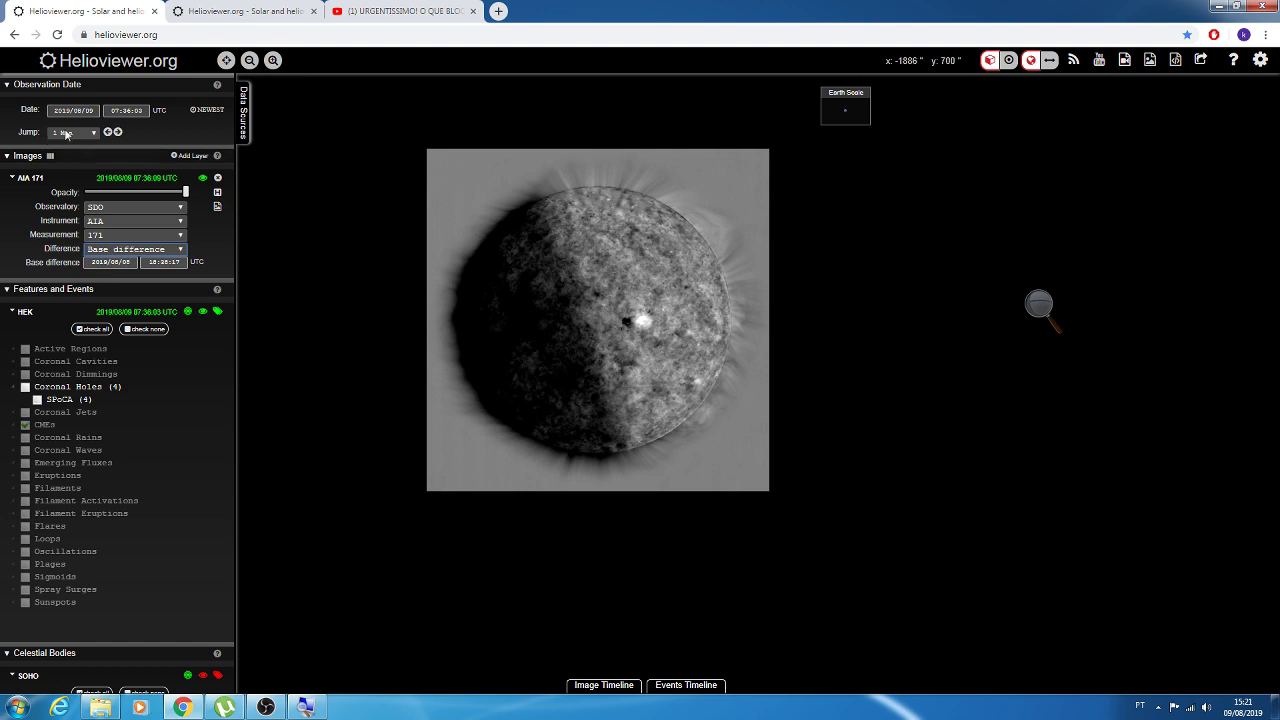
- Move the observation time back in 1-minute jumps to 07:33:03 UTC on 2019/08/09
{"action": "left_click", "coordinate": [109, 133]}
{"action": "left_click", "coordinate": [110, 133]}
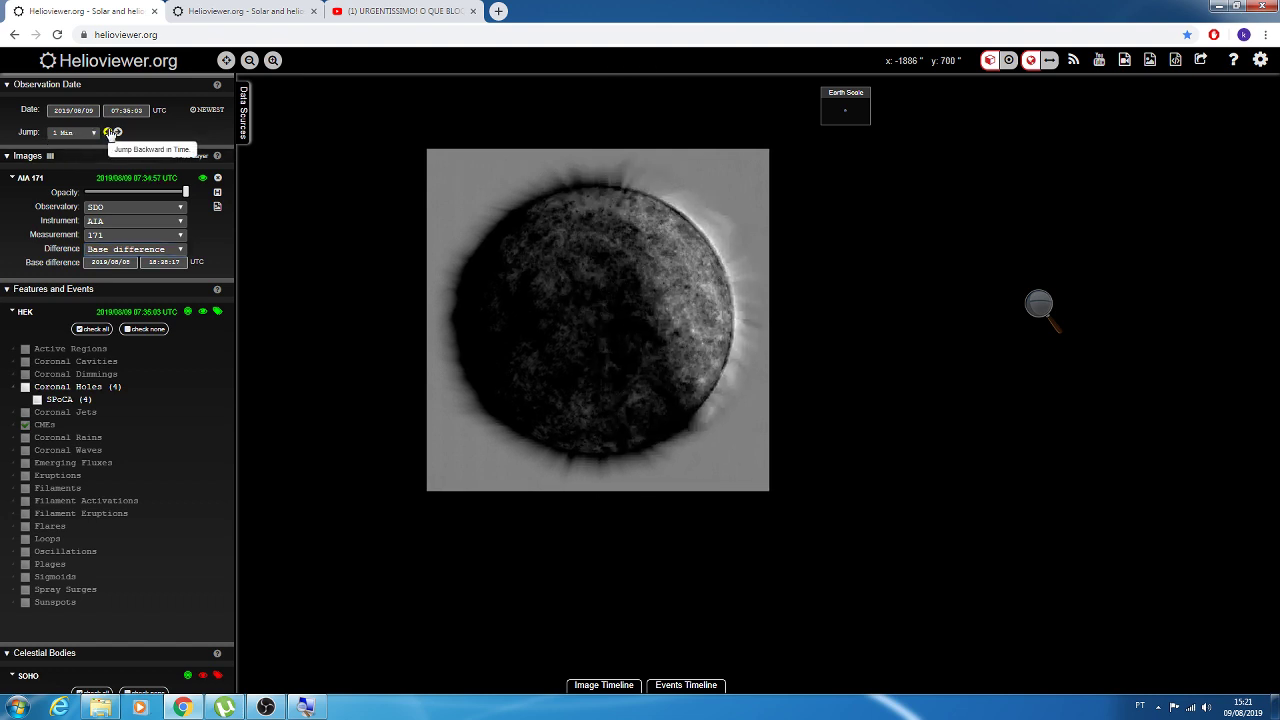
{"action": "left_click", "coordinate": [109, 133]}
{"action": "left_click", "coordinate": [110, 134]}
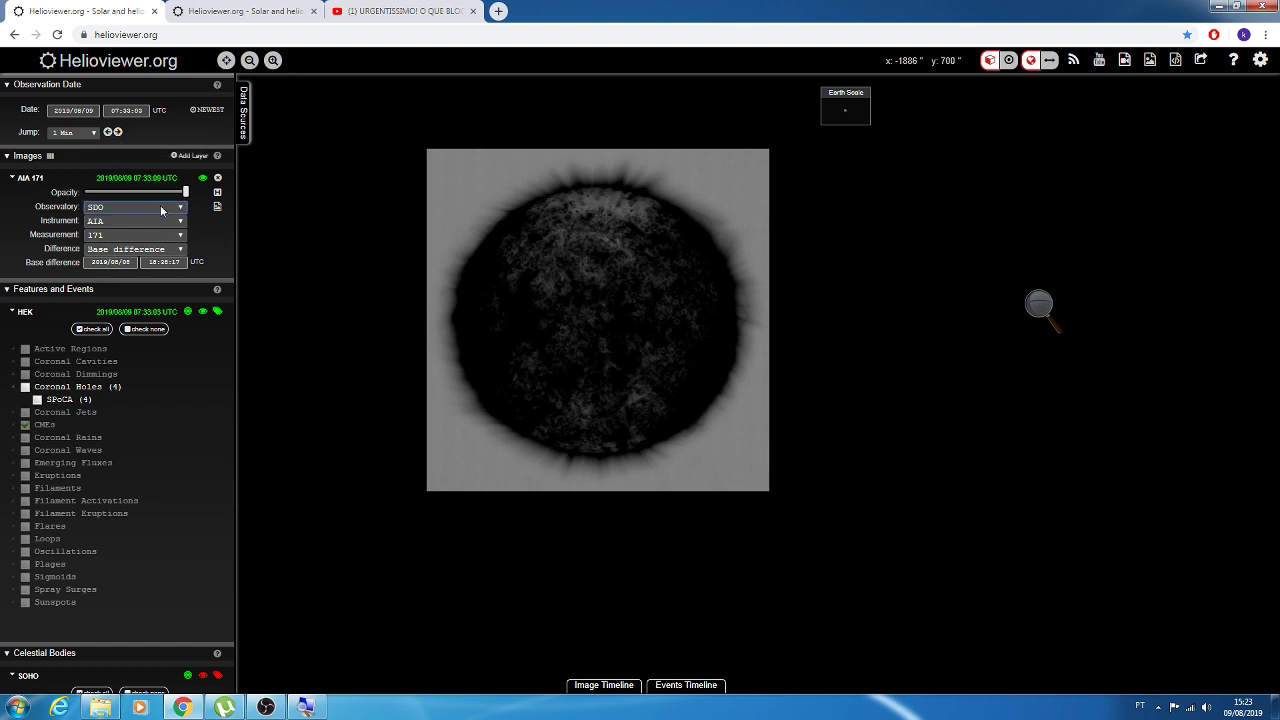
- Magnify the screen and review the available time-jump intervals, keeping 1 Min
{"action": "left_click", "coordinate": [160, 205]}
{"action": "left_click", "coordinate": [1039, 304]}
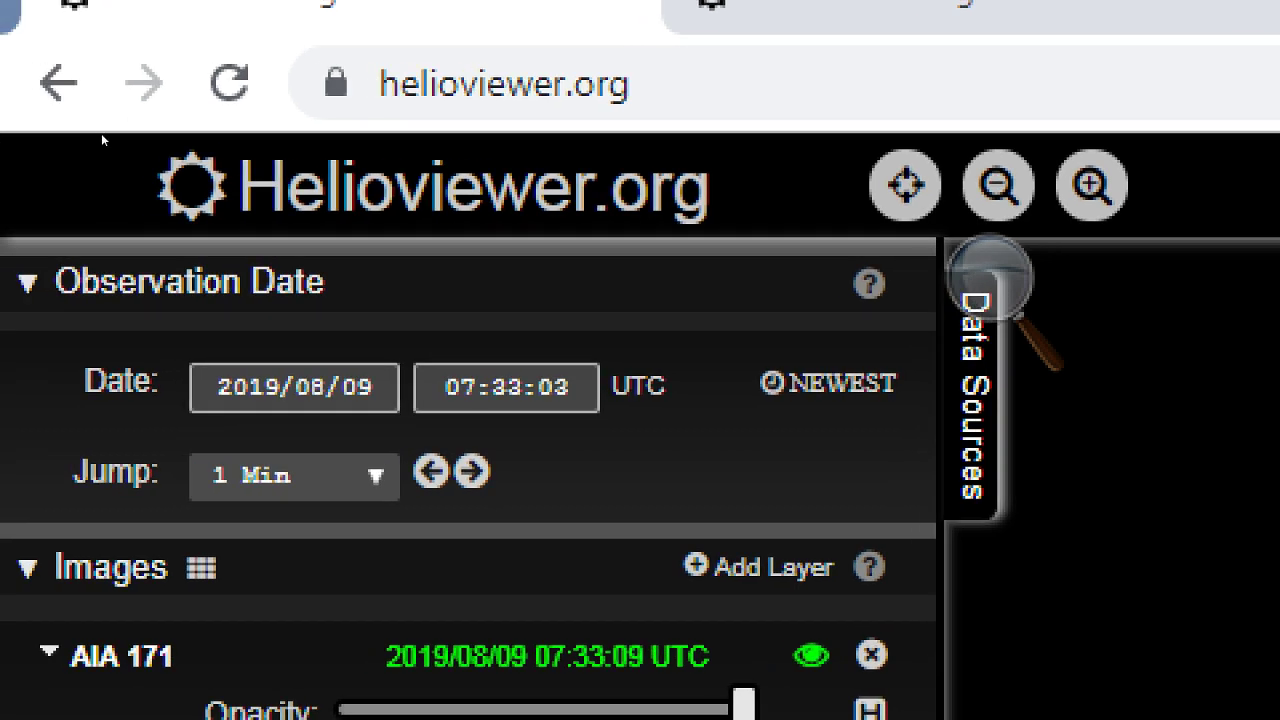
{"action": "key", "text": "alt+Down"}
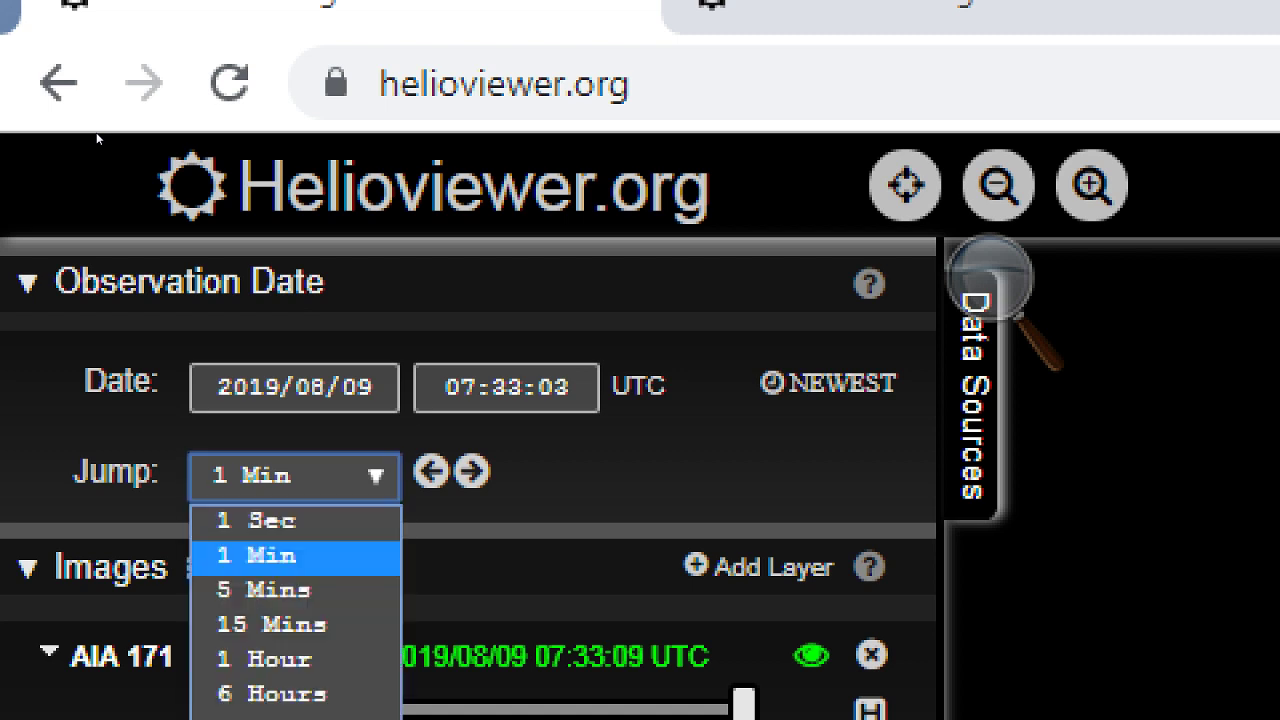
{"action": "key", "text": "Down"}
{"action": "key", "text": "Down"}
{"action": "key", "text": "Down"}
{"action": "key", "text": "Down"}
{"action": "key", "text": "Up"}
{"action": "key", "text": "Up"}
{"action": "key", "text": "Up"}
{"action": "key", "text": "Escape"}
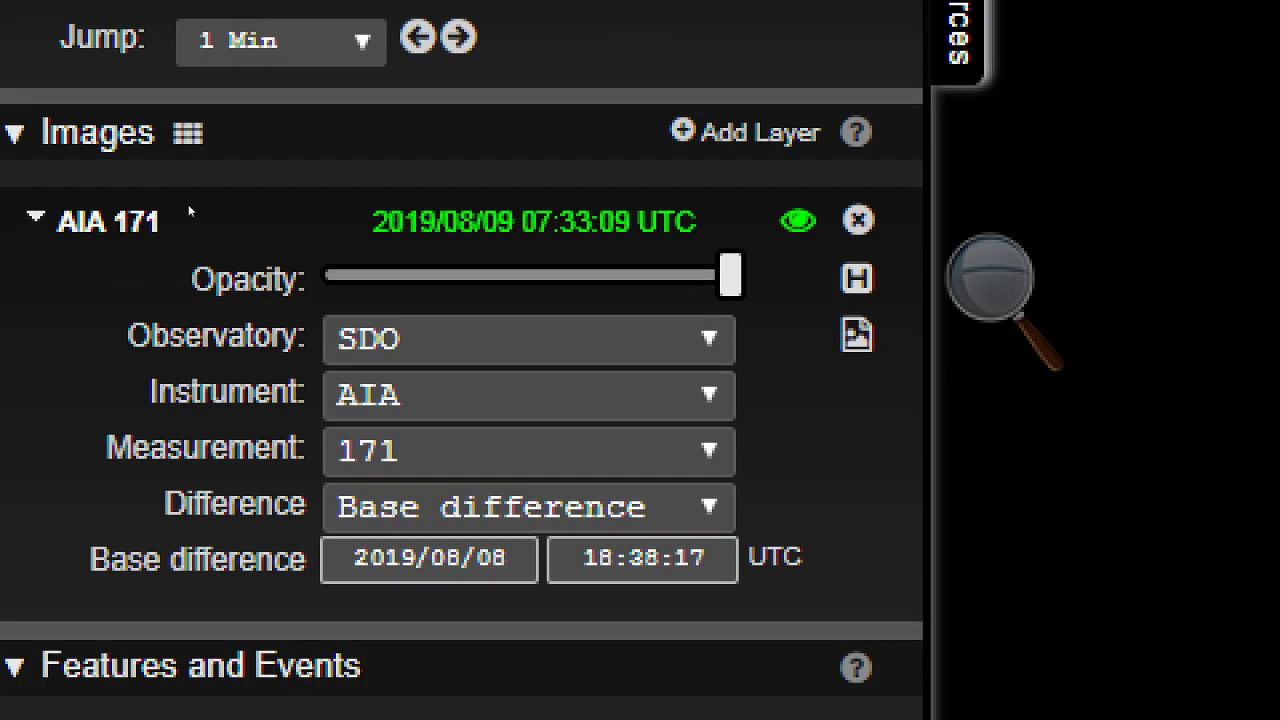
- Review the observatories available for the AIA 171 layer, from SDO through PROBA2, keeping SDO
{"action": "key", "text": "alt+Down"}
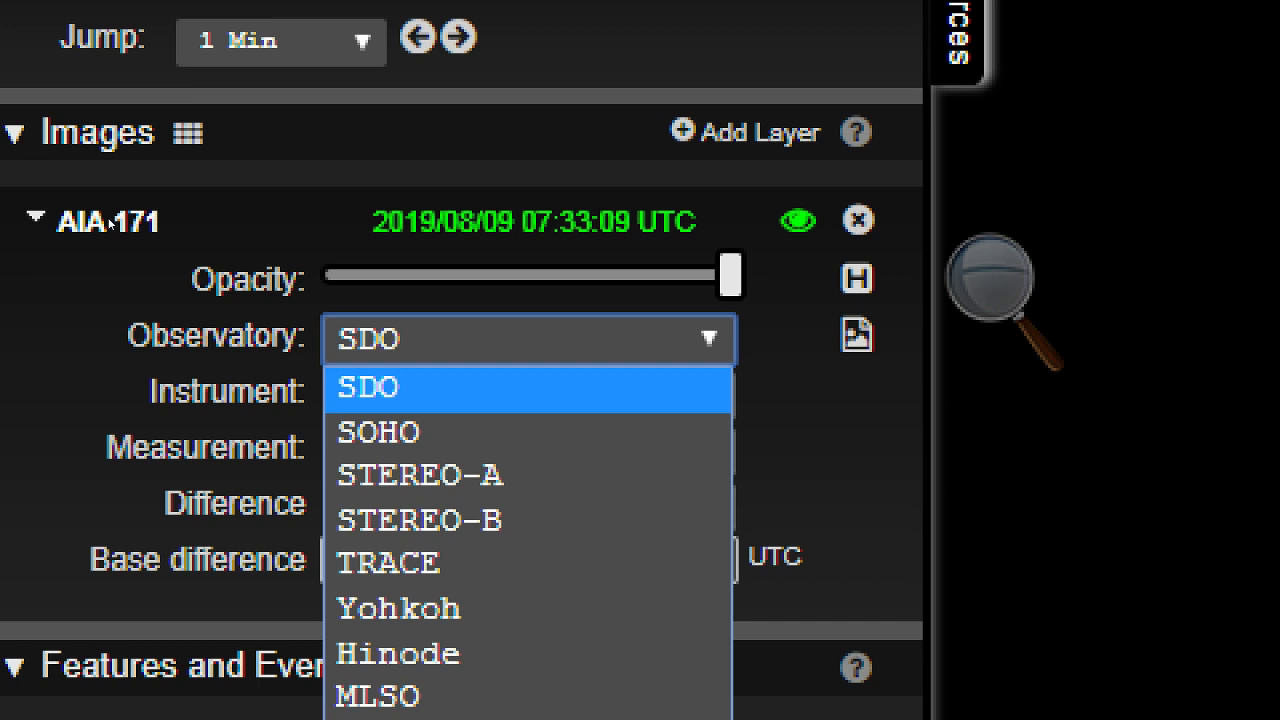
{"action": "key", "text": "Down"}
{"action": "key", "text": "Down"}
{"action": "key", "text": "Down"}
{"action": "key", "text": "Down"}
{"action": "key", "text": "Down"}
{"action": "key", "text": "Down"}
{"action": "key", "text": "Down"}
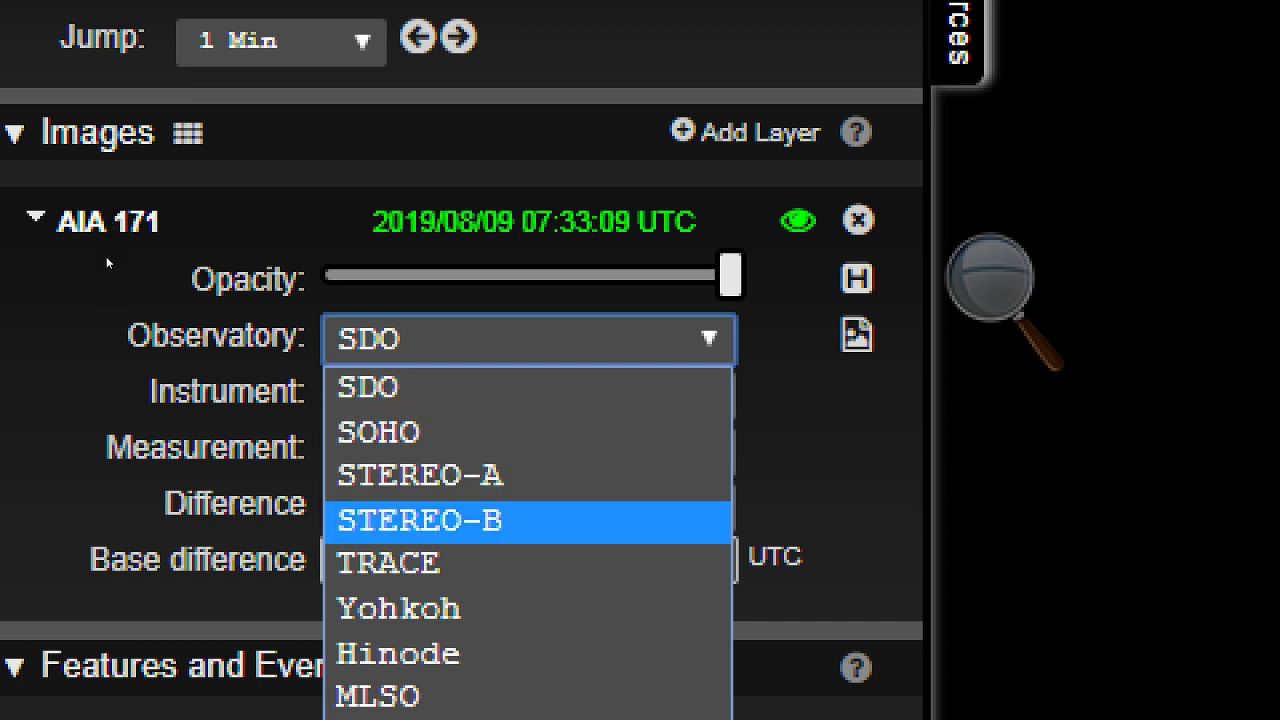
{"action": "key", "text": "Up"}
{"action": "key", "text": "Down"}
{"action": "key", "text": "Down"}
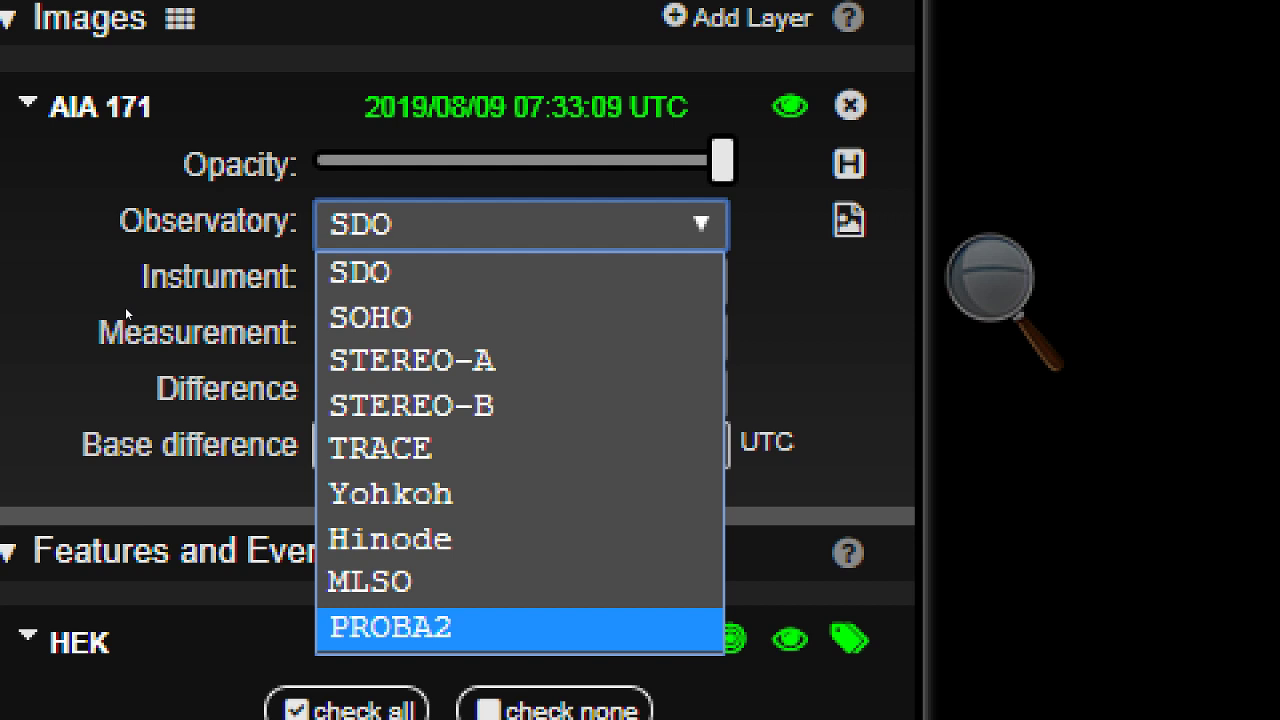
{"action": "key", "text": "Up"}
{"action": "left_click", "coordinate": [276, 287]}
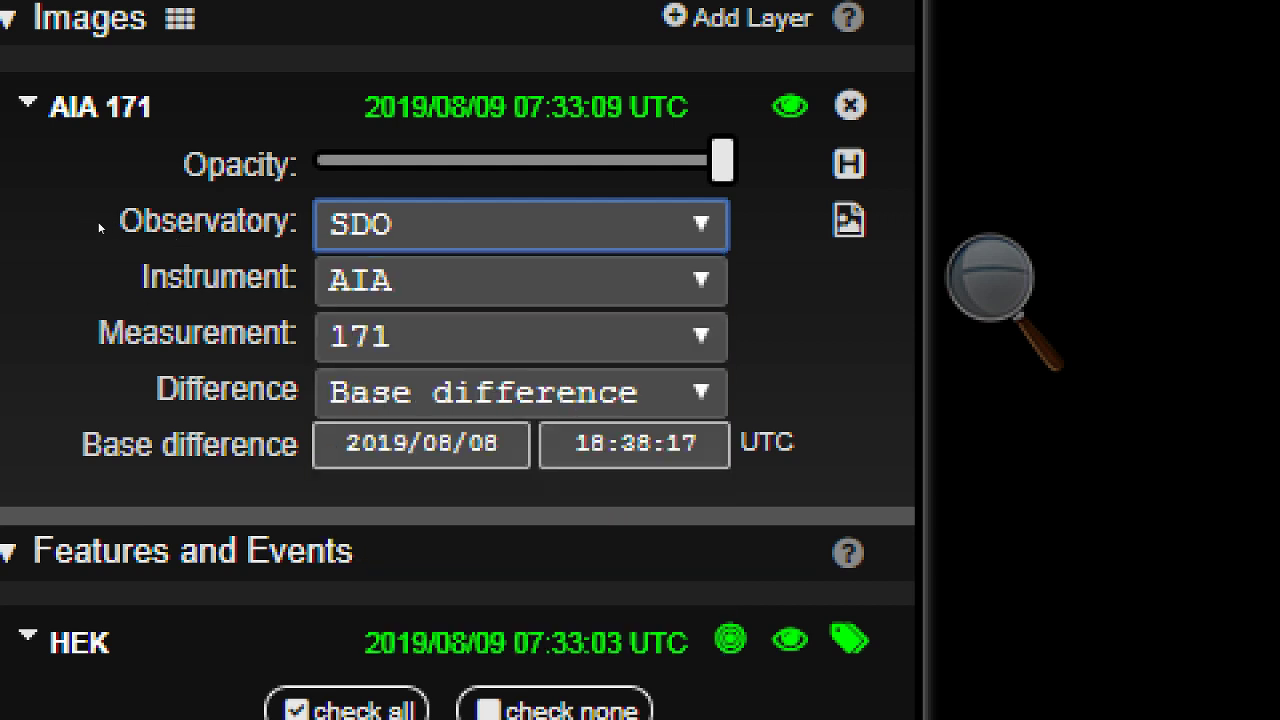
- Review the instrument and measurement options of the SDO layer, keeping AIA and 171
{"action": "key", "text": "Tab"}
{"action": "key", "text": "alt+Down"}
{"action": "key", "text": "Escape"}
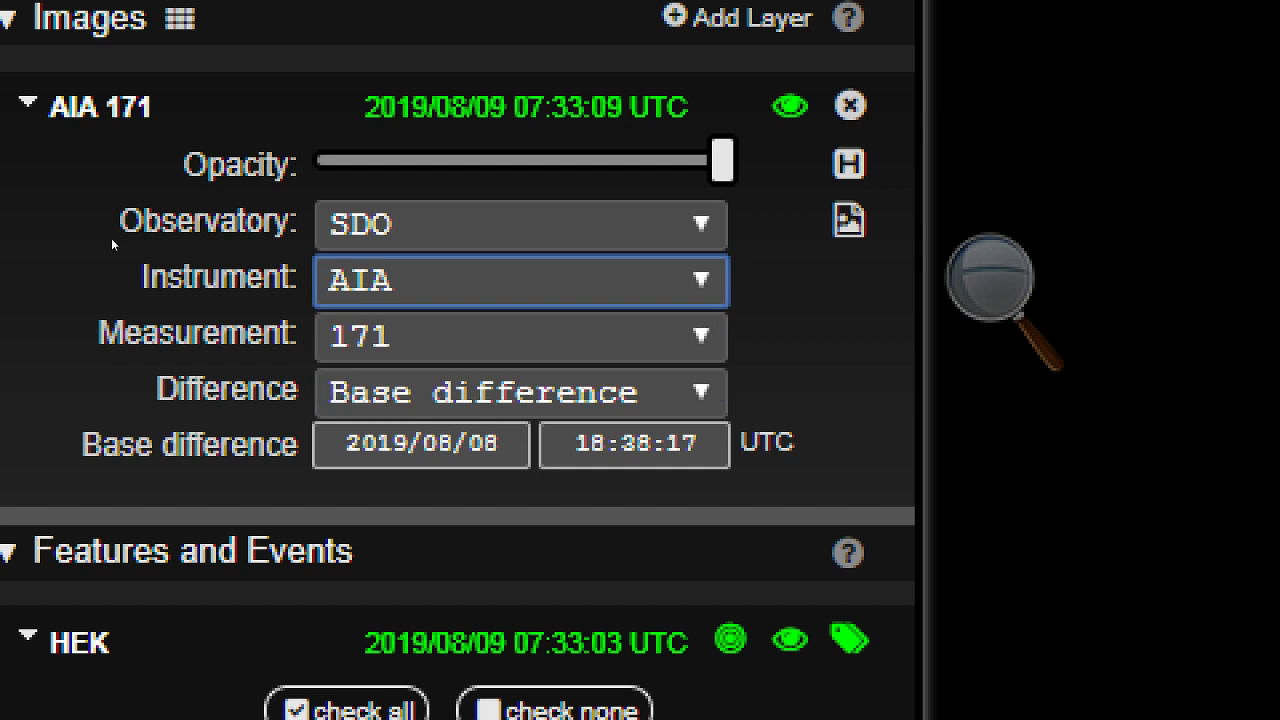
{"action": "key", "text": "Tab"}
{"action": "key", "text": "alt+Down"}
{"action": "key", "text": "Up"}
{"action": "key", "text": "Down"}
{"action": "key", "text": "Down"}
{"action": "key", "text": "Down"}
{"action": "key", "text": "Down"}
{"action": "key", "text": "Up"}
{"action": "key", "text": "Up"}
{"action": "key", "text": "Up"}
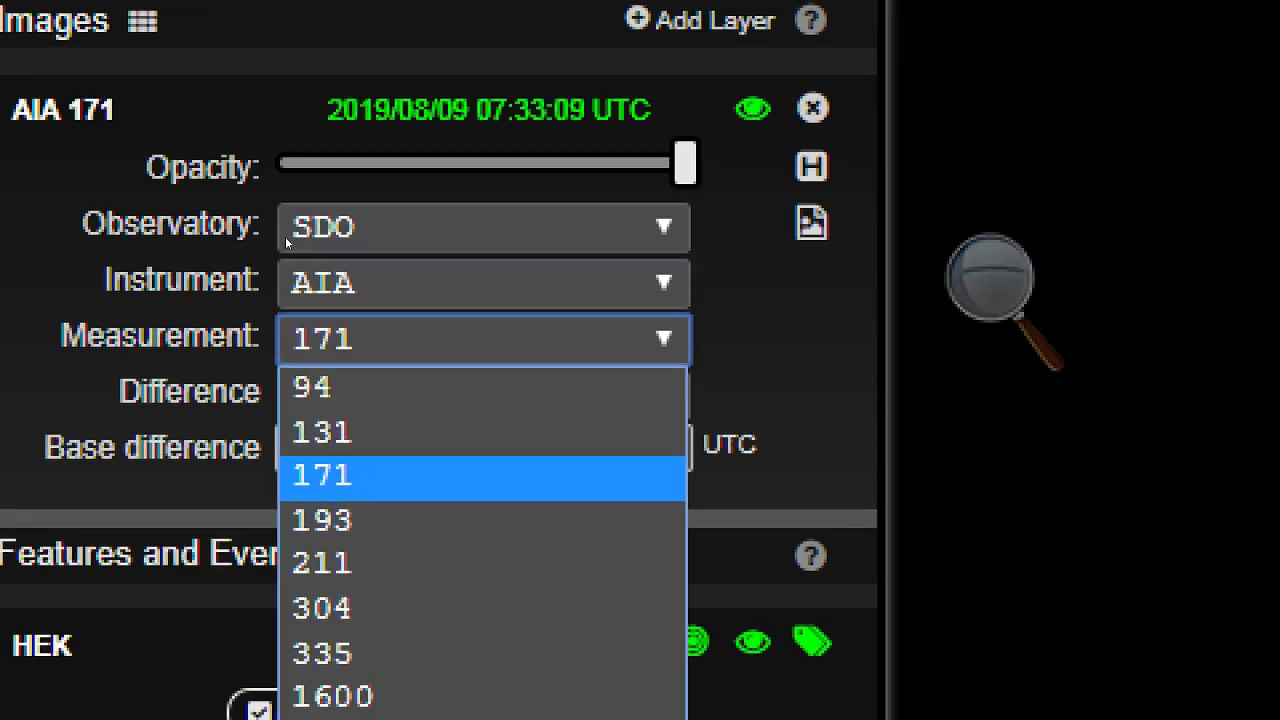
{"action": "key", "text": "Escape"}
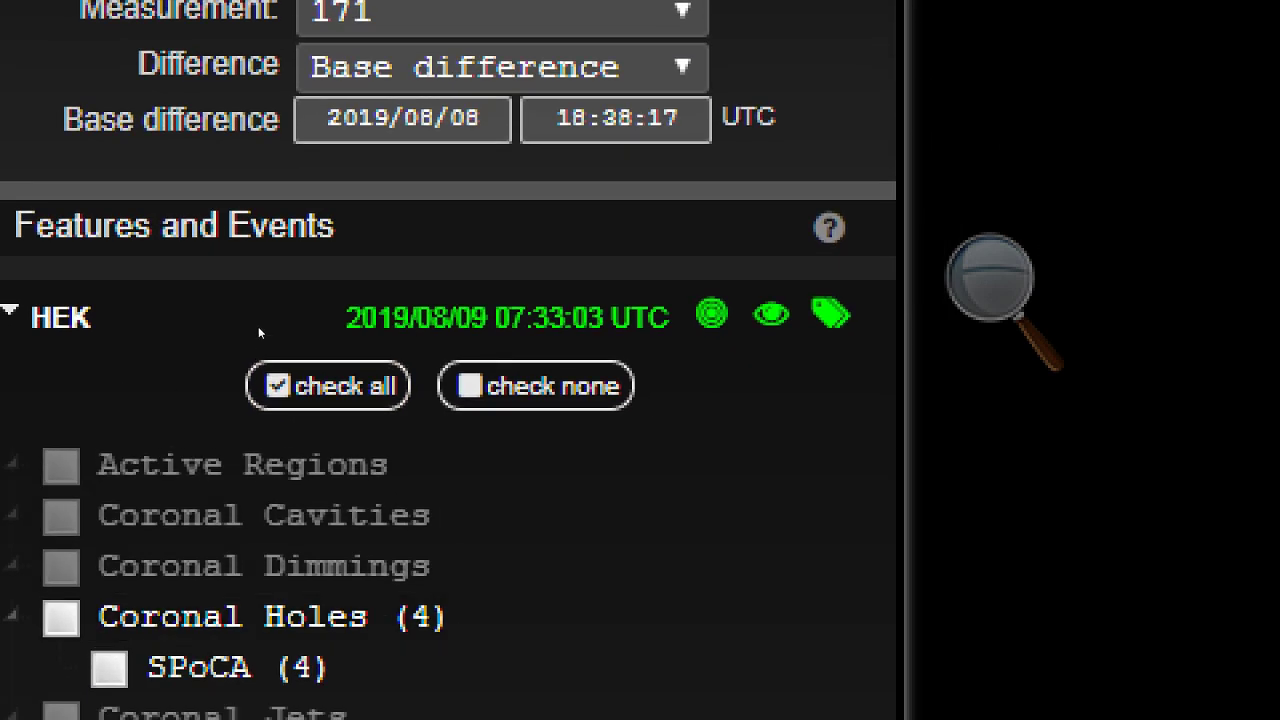
- Reset the screen magnifier to 100%
{"action": "left_click", "coordinate": [258, 322]}
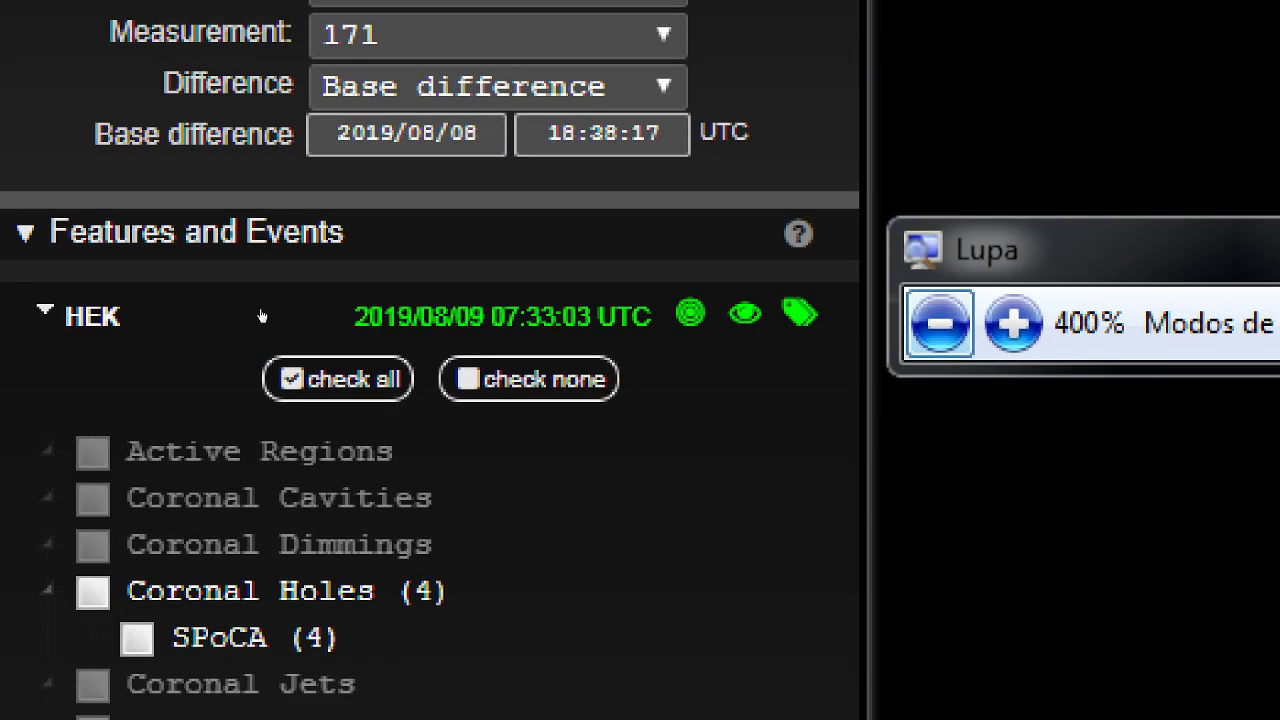
{"action": "left_click", "coordinate": [262, 314]}
{"action": "left_click", "coordinate": [262, 314]}
{"action": "left_click", "coordinate": [262, 314]}
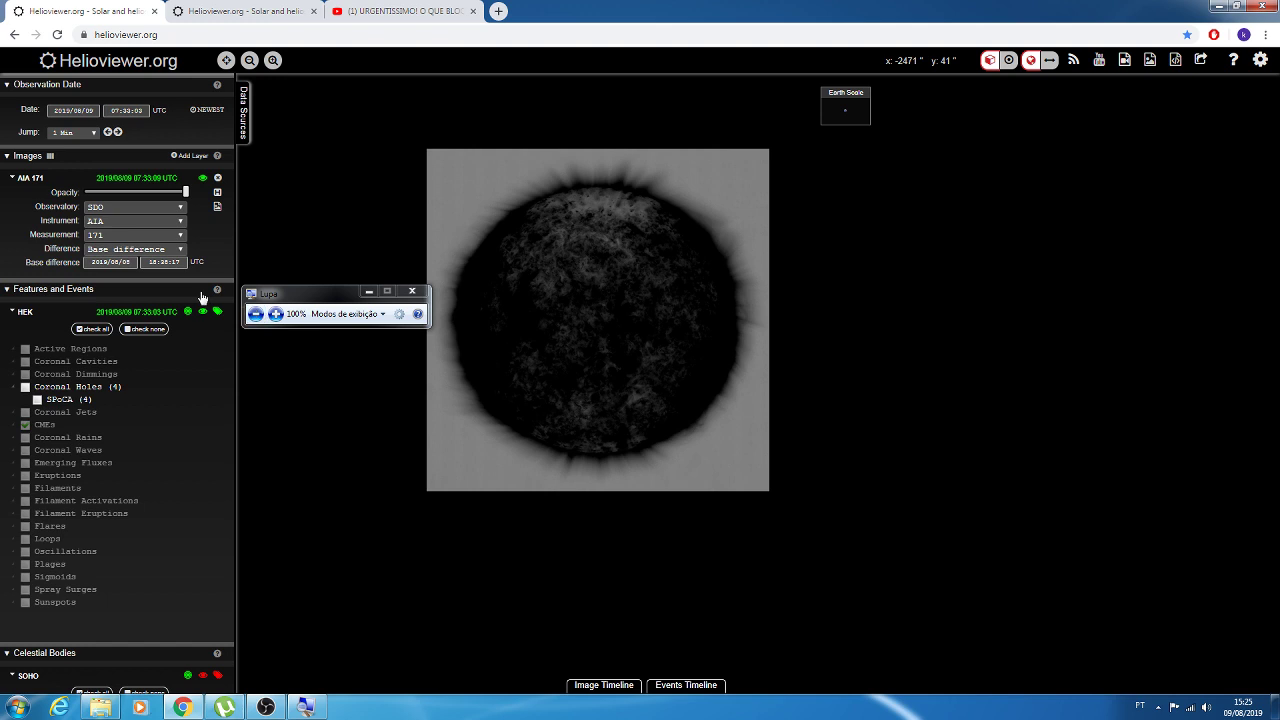
- Set the AIA 171 layer to No difference image and advance the observation time in 1-minute jumps to 07:35:03 UTC
{"action": "left_click", "coordinate": [122, 249]}
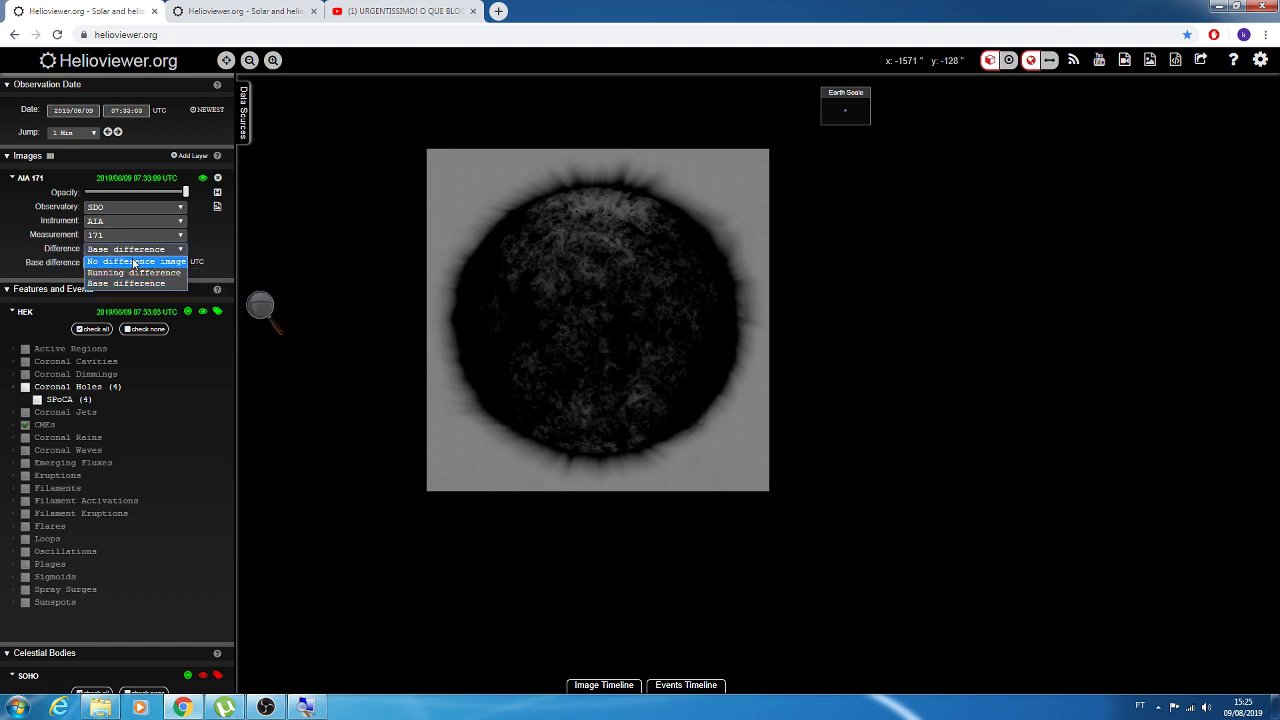
{"action": "left_click", "coordinate": [134, 262]}
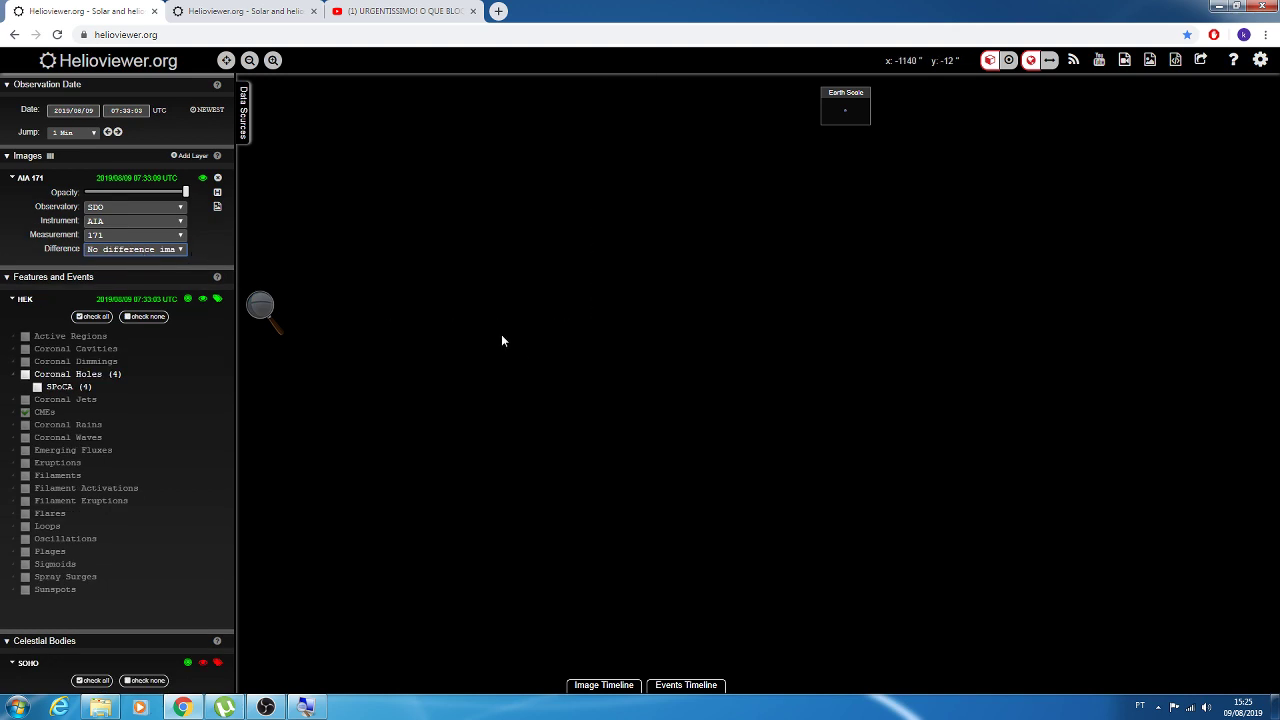
{"action": "left_click", "coordinate": [179, 253]}
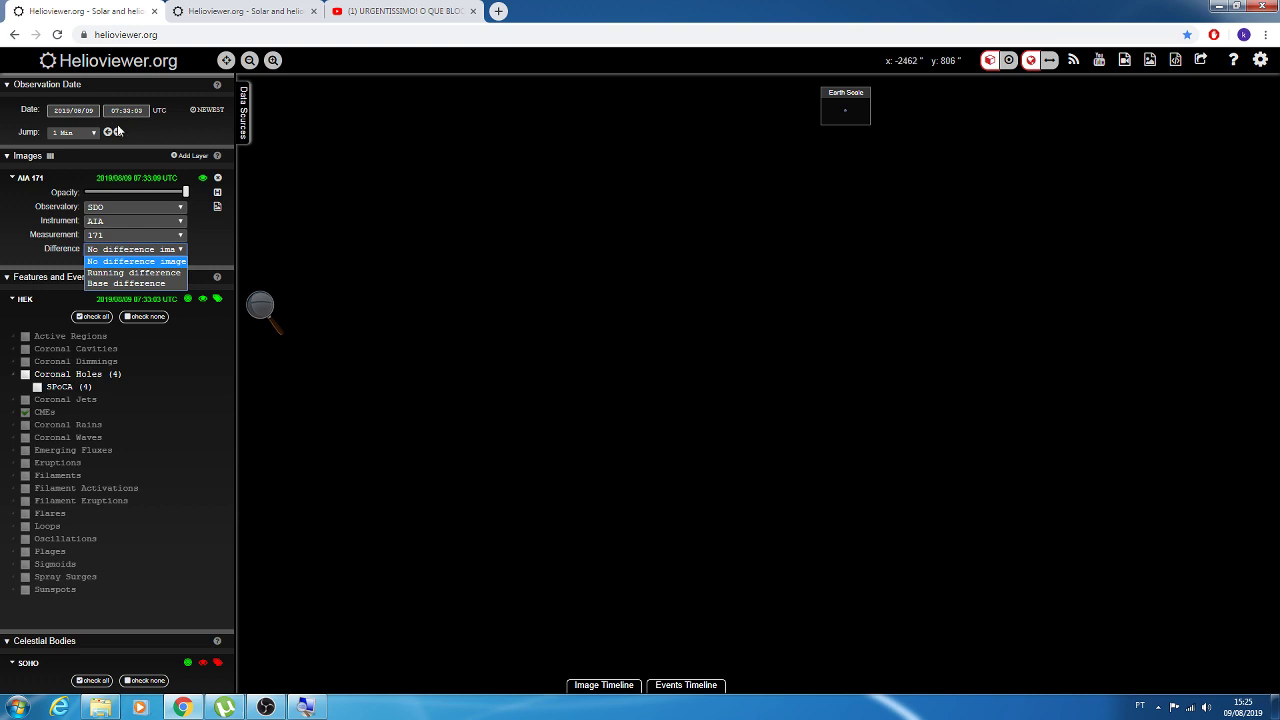
{"action": "left_click", "coordinate": [117, 132]}
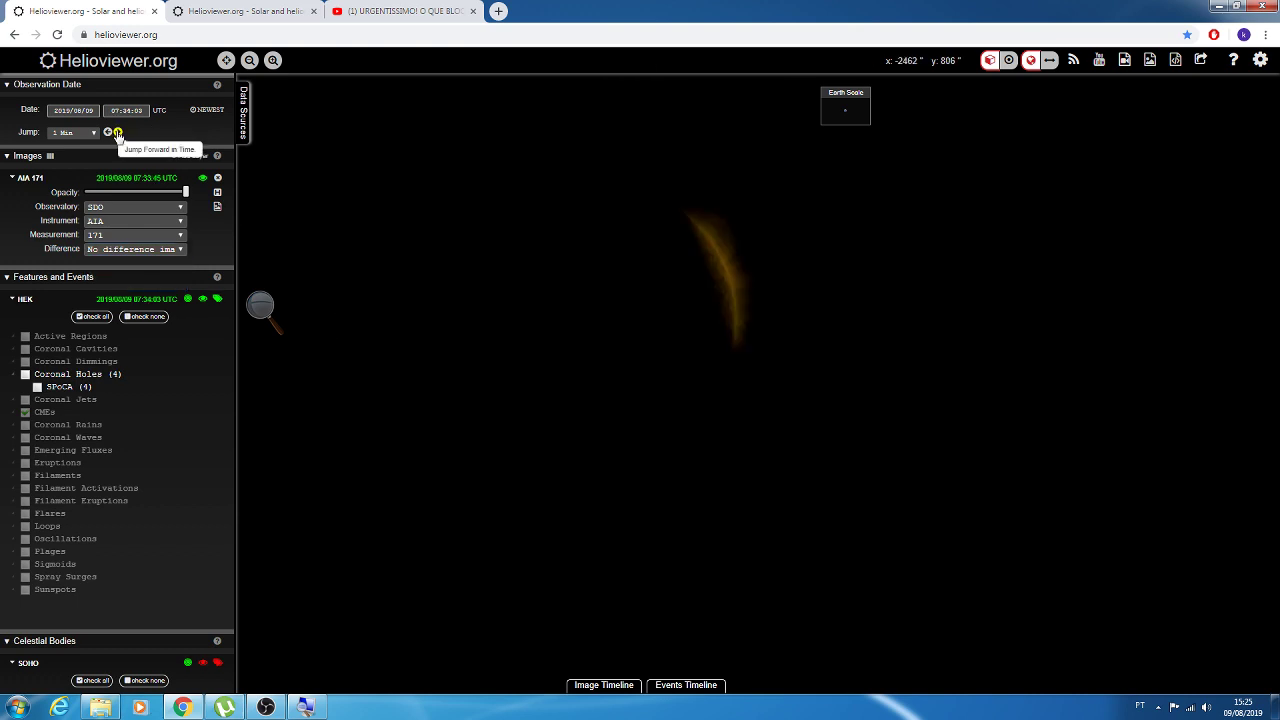
{"action": "left_click", "coordinate": [117, 132]}
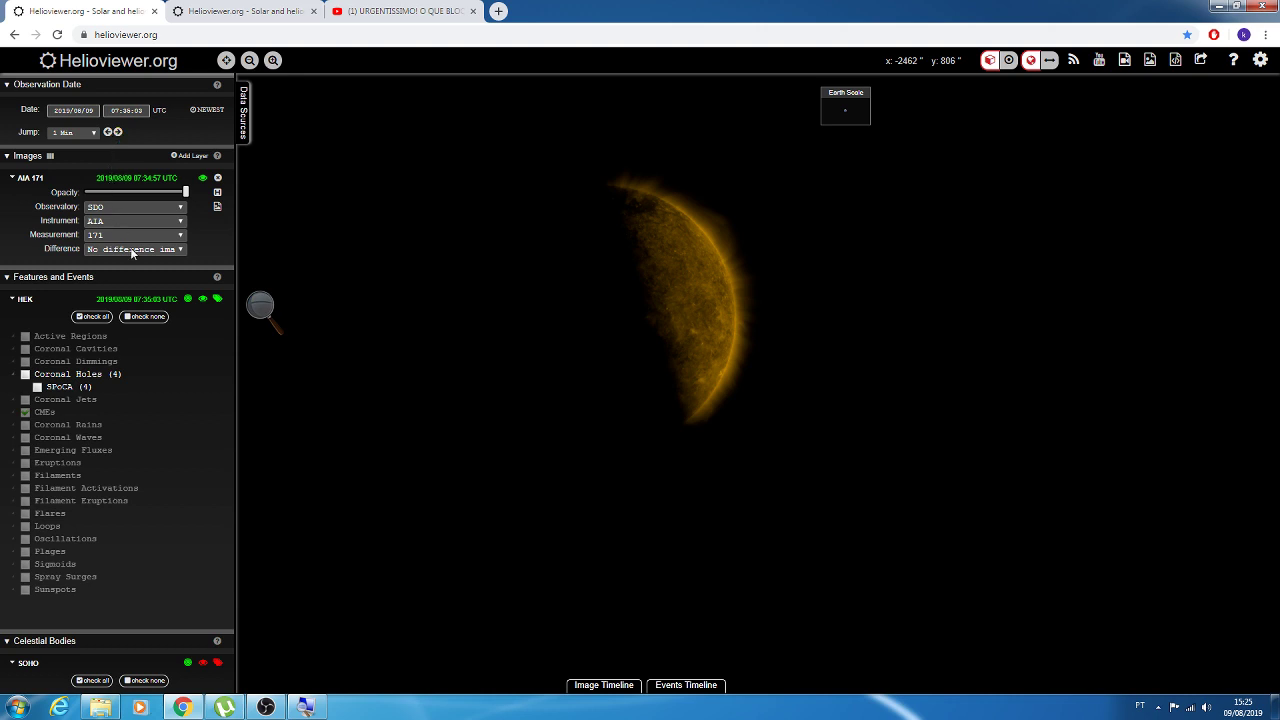
- Preview the AIA 171 layer as a Running difference and return it to No difference image
{"action": "left_click", "coordinate": [131, 251]}
{"action": "left_click", "coordinate": [124, 271]}
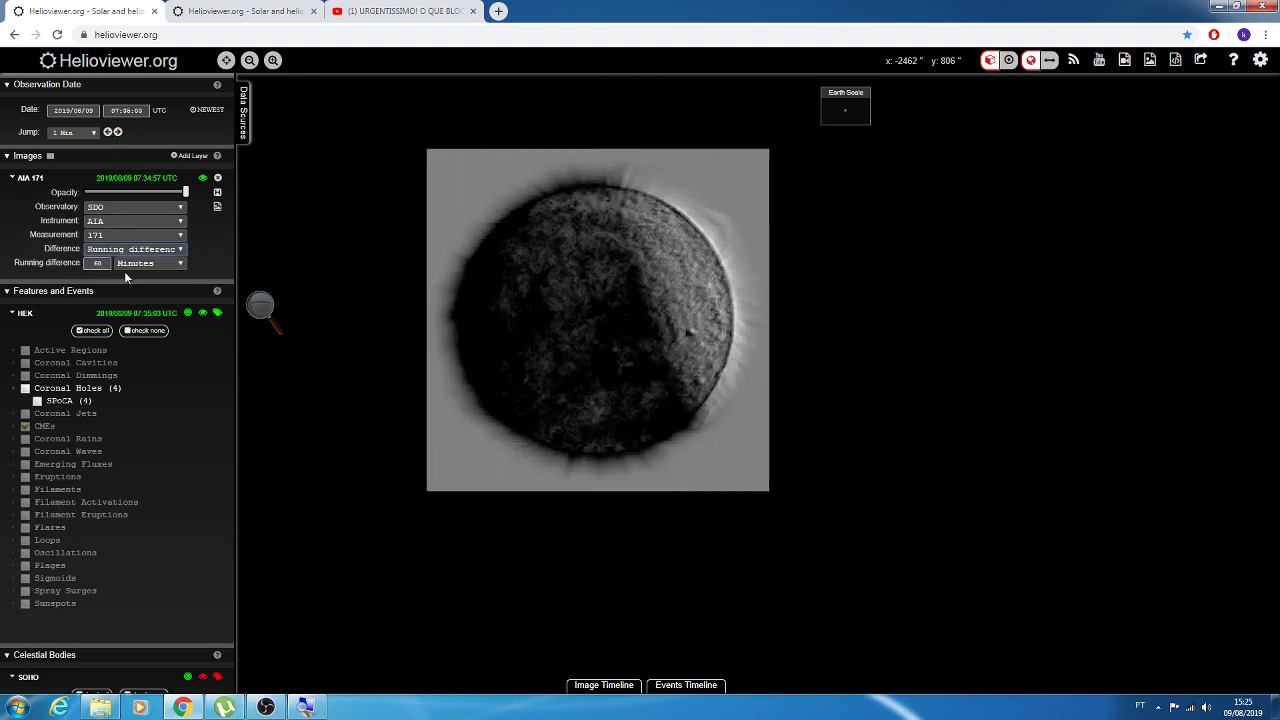
{"action": "left_click", "coordinate": [142, 249]}
{"action": "left_click", "coordinate": [138, 262]}
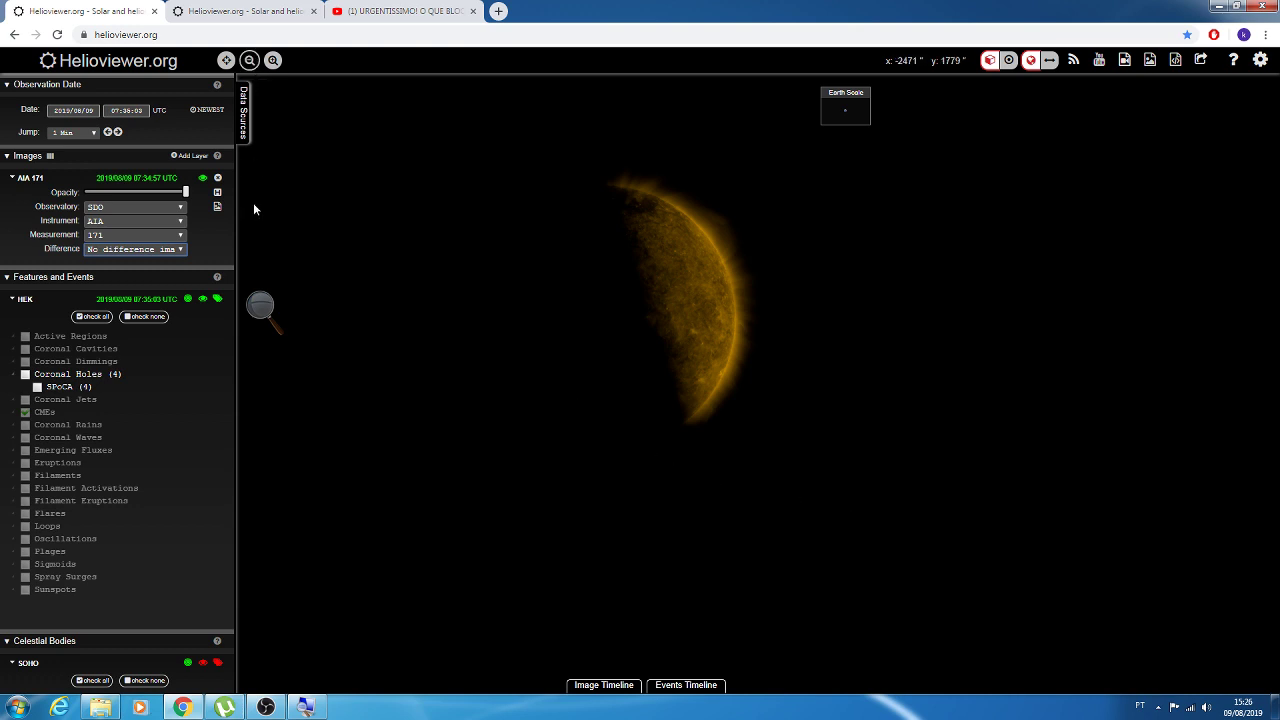
{"action": "left_click", "coordinate": [266, 707]}
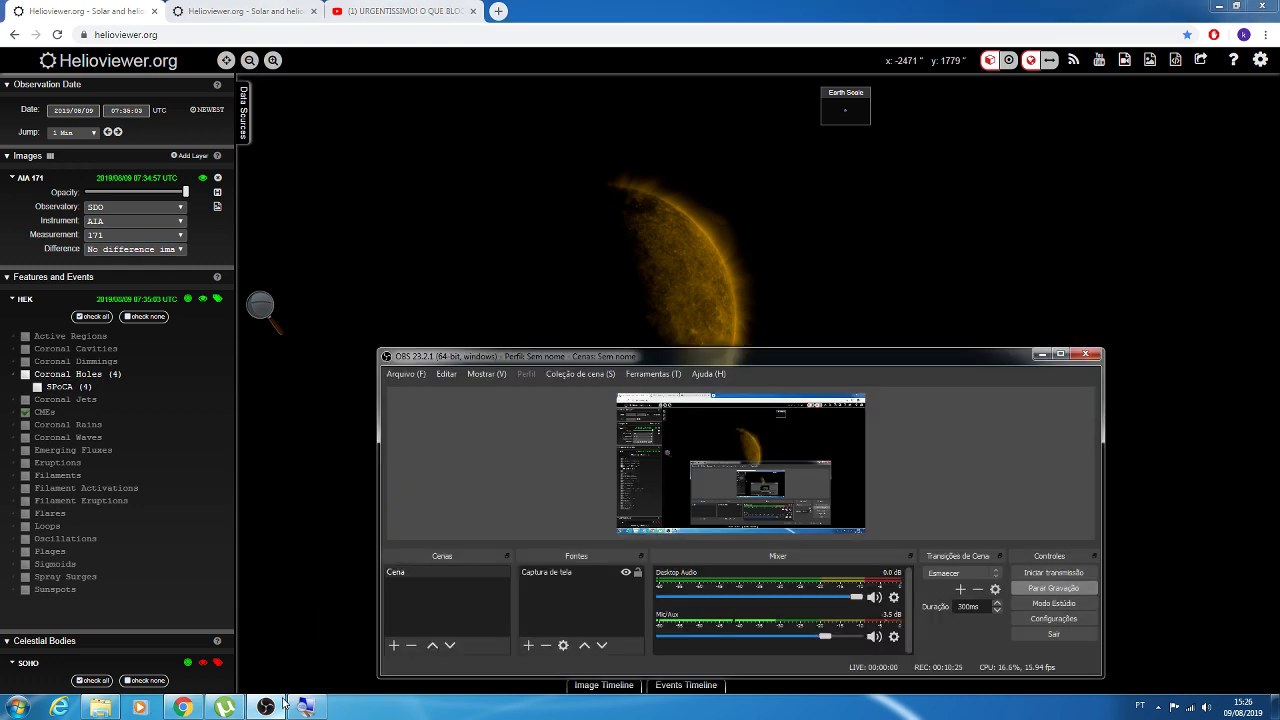
{"action": "left_click", "coordinate": [1041, 354]}
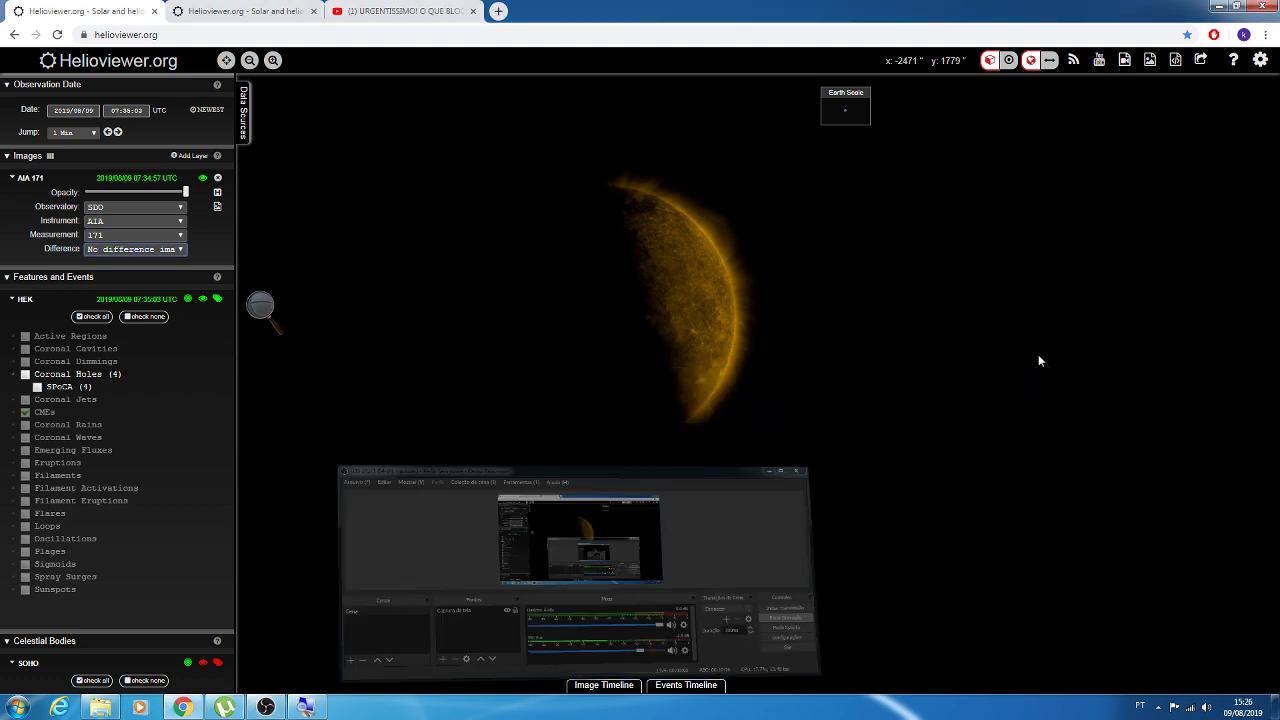
- Switch to the other Helioviewer page with the SOHO LASCO C2 image and check its observatory setting
{"action": "left_click", "coordinate": [272, 15]}
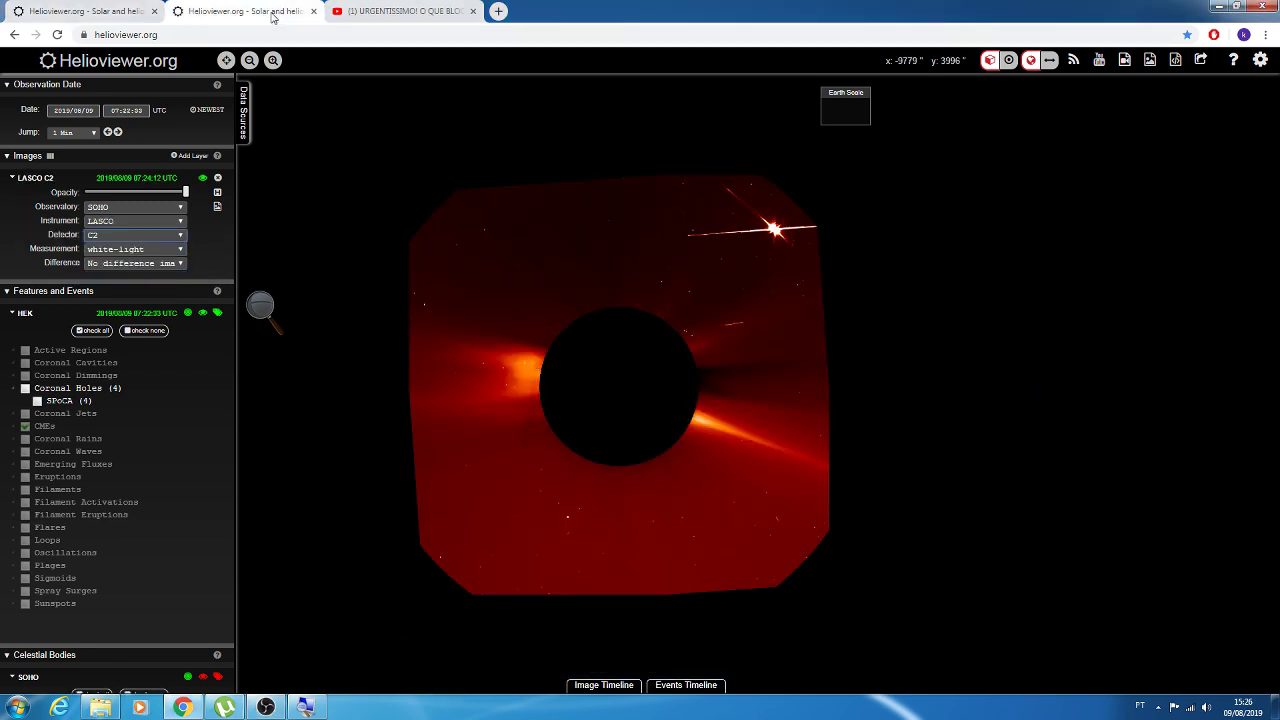
{"action": "left_click", "coordinate": [151, 207]}
{"action": "left_click", "coordinate": [150, 206]}
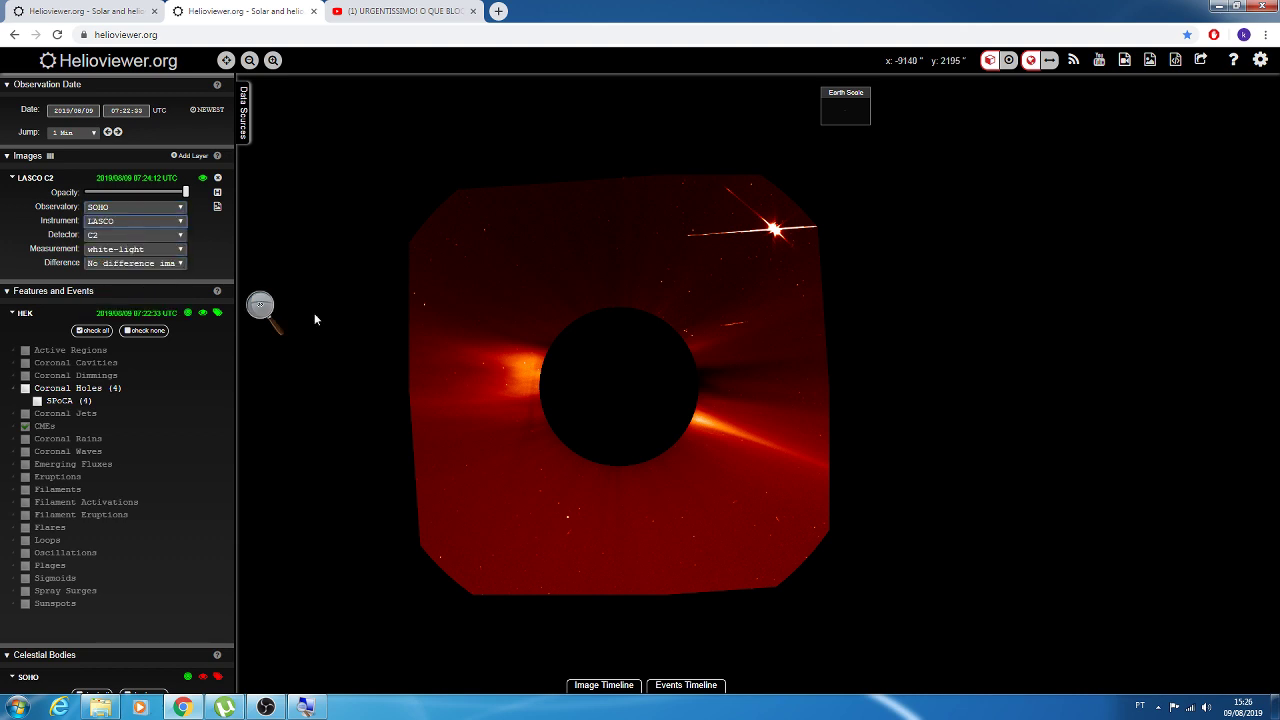
- Examine the LASCO C2 image around the occulting disk and the bright star-shaped object near its upper-right corner
{"action": "left_click_drag", "start_coordinate": [677, 449], "coordinate": [628, 438]}
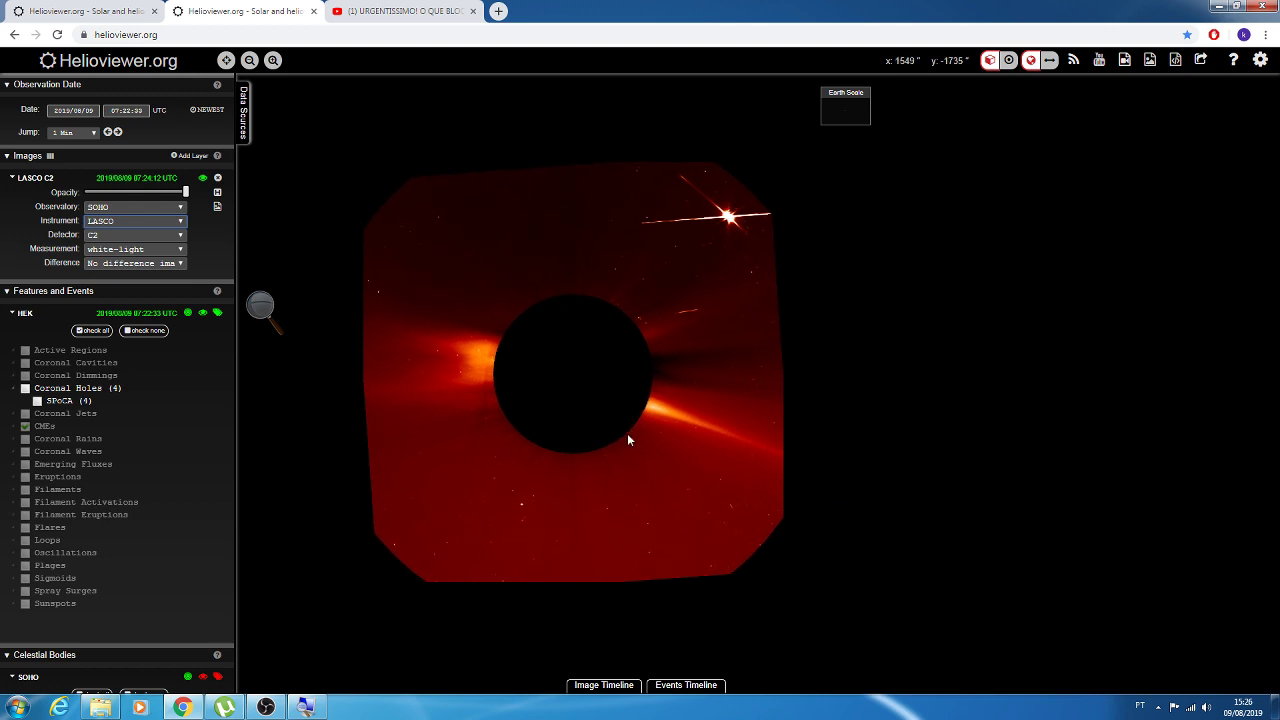
{"action": "scroll", "coordinate": [627, 433], "scroll_direction": "up", "scroll_amount": 1}
{"action": "left_click_drag", "start_coordinate": [627, 433], "coordinate": [682, 412]}
{"action": "scroll", "coordinate": [672, 380], "scroll_direction": "down", "scroll_amount": 1}
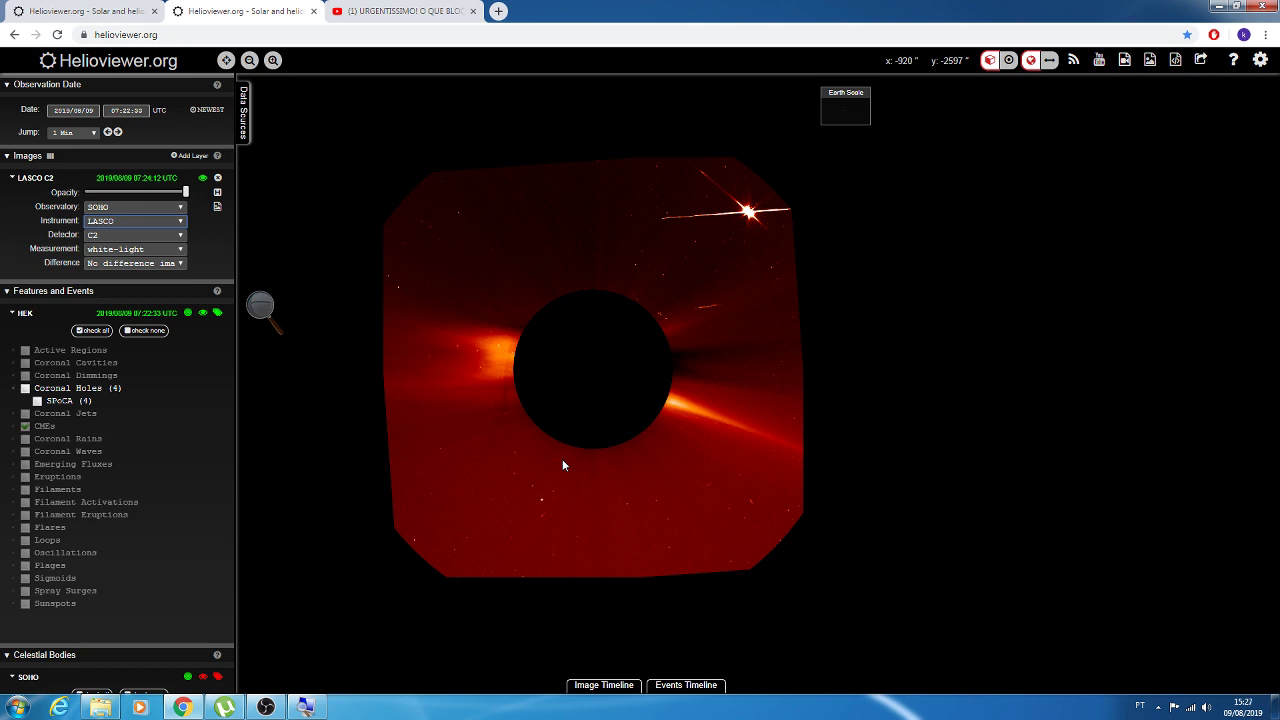
{"action": "scroll", "coordinate": [666, 391], "scroll_direction": "up", "scroll_amount": 2}
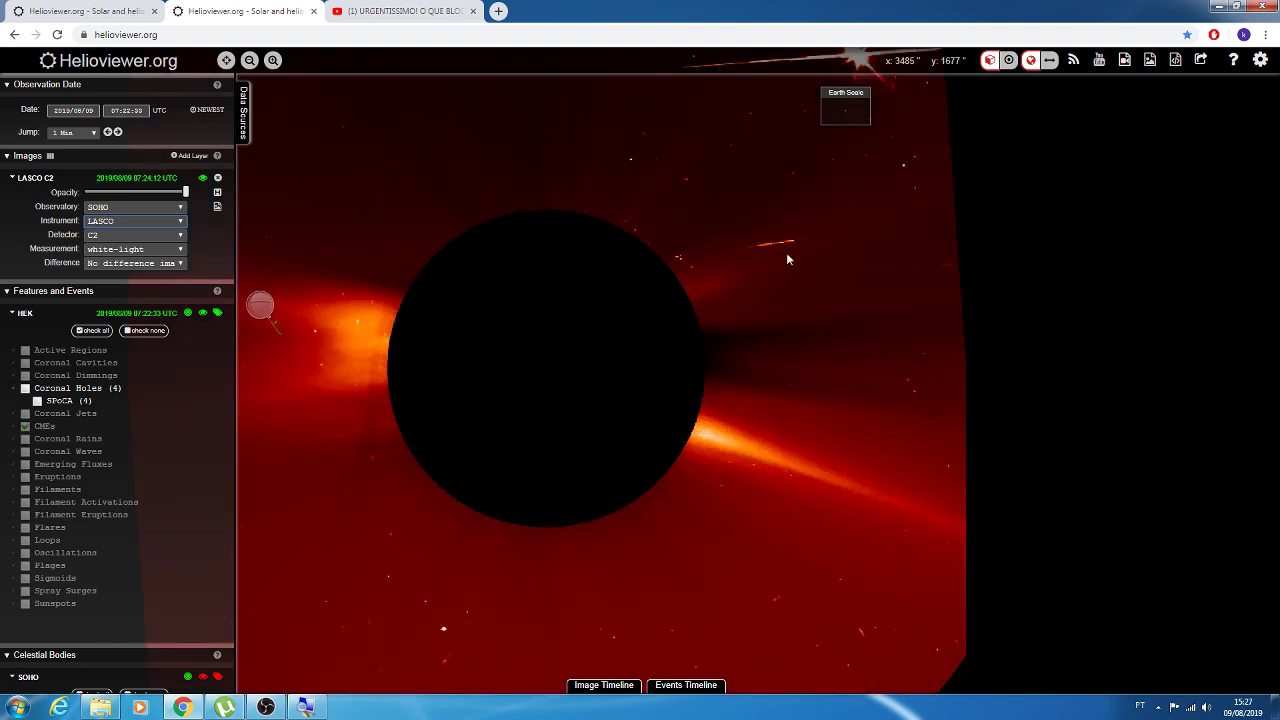
{"action": "left_click_drag", "start_coordinate": [666, 391], "coordinate": [564, 592]}
{"action": "scroll", "coordinate": [603, 494], "scroll_direction": "up", "scroll_amount": 1}
{"action": "scroll", "coordinate": [632, 494], "scroll_direction": "up", "scroll_amount": 1}
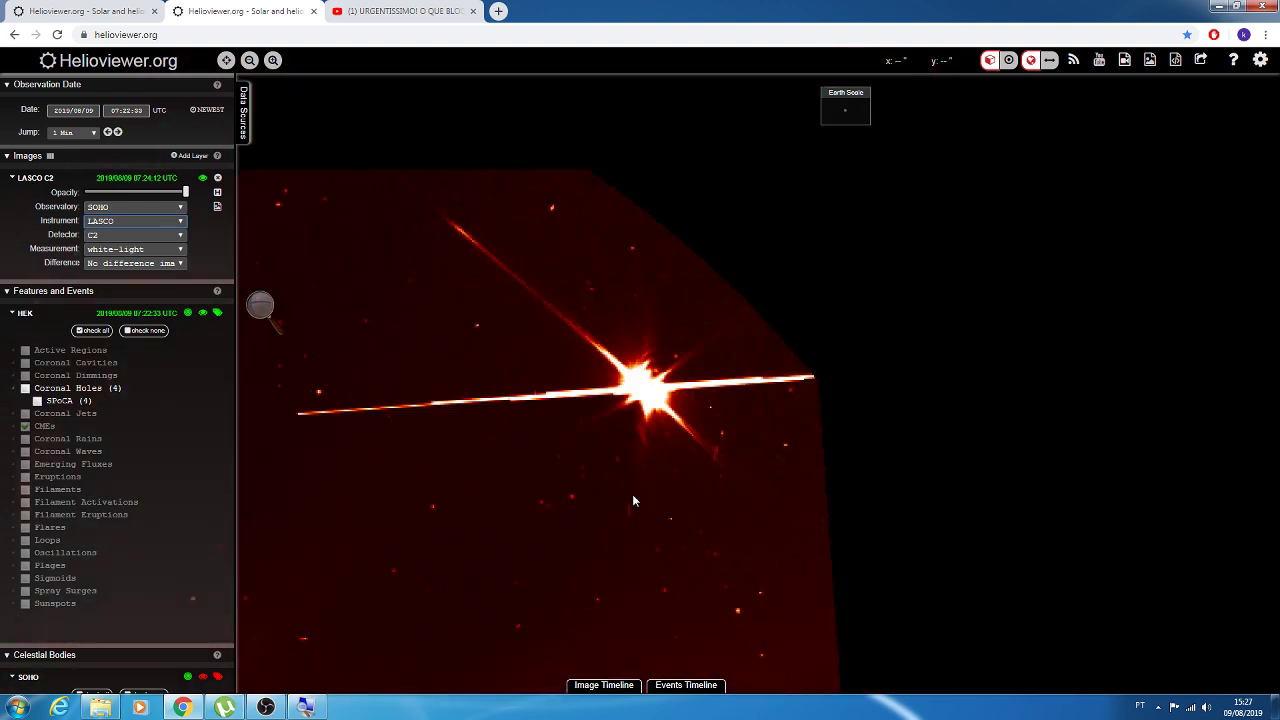
{"action": "left_click_drag", "start_coordinate": [628, 482], "coordinate": [573, 557]}
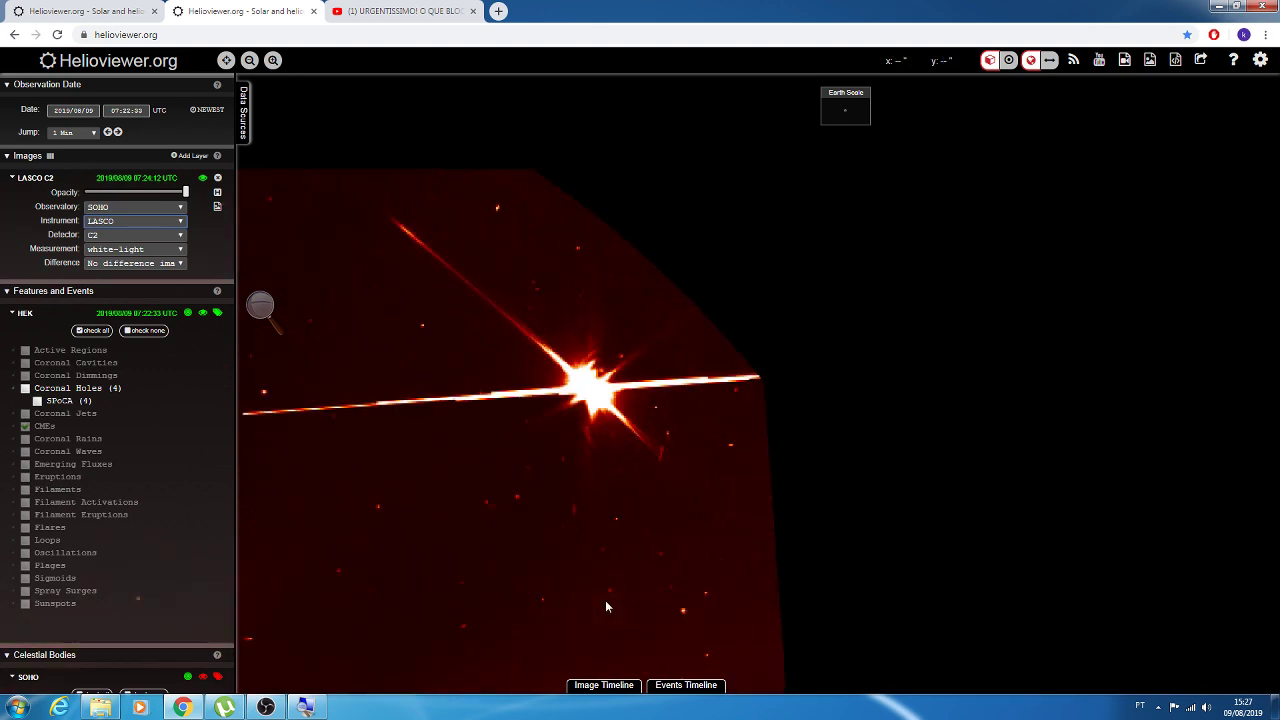
{"action": "scroll", "coordinate": [605, 607], "scroll_direction": "up", "scroll_amount": 1}
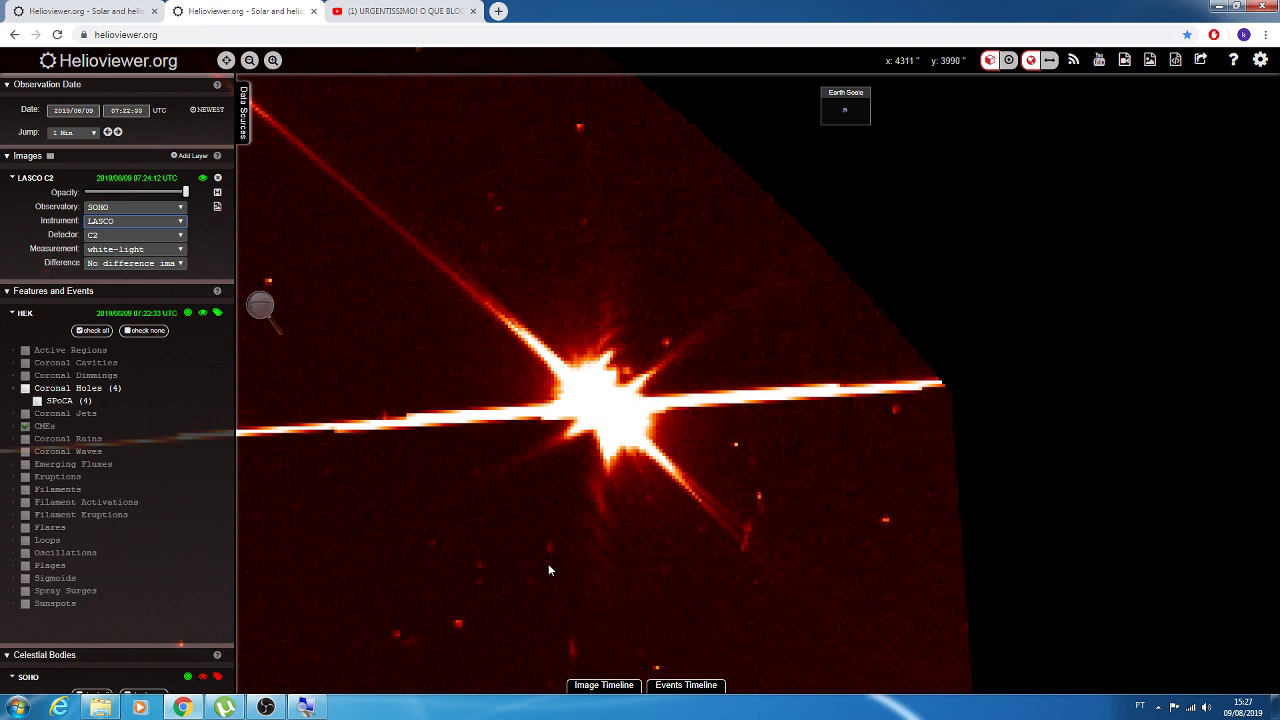
{"action": "scroll", "coordinate": [423, 570], "scroll_direction": "down", "scroll_amount": 3}
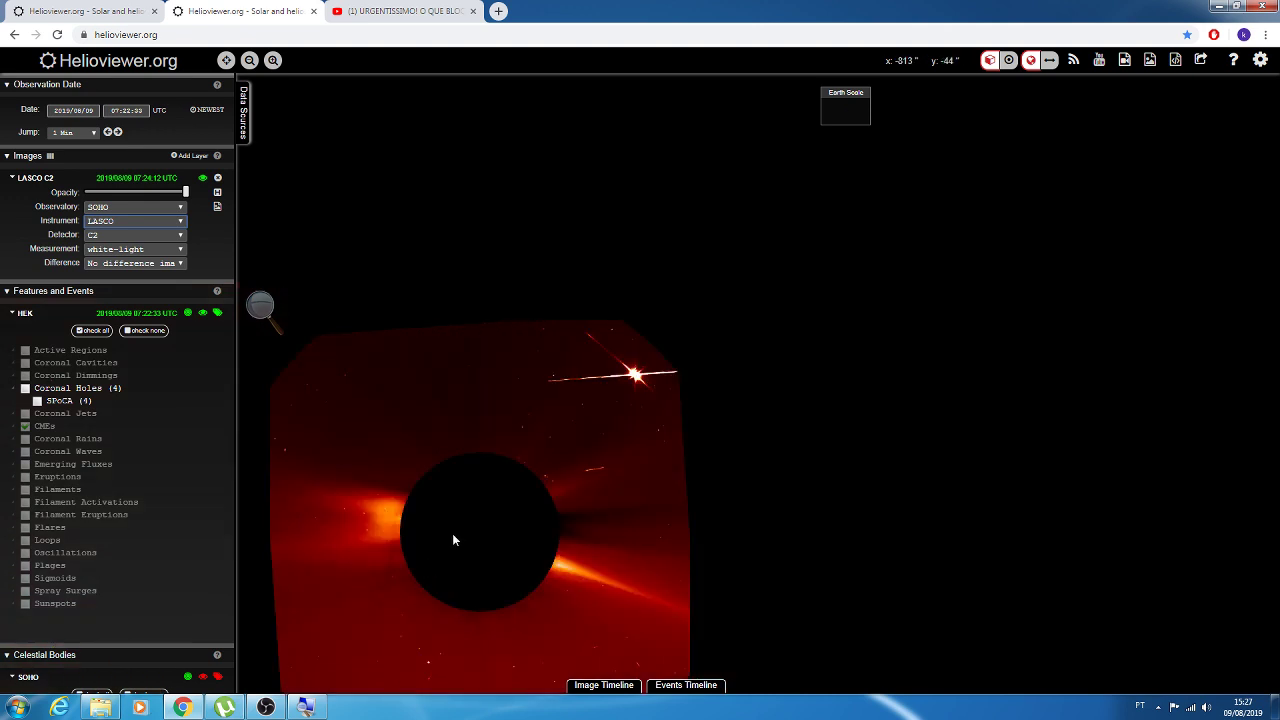
{"action": "scroll", "coordinate": [452, 535], "scroll_direction": "up", "scroll_amount": 2}
{"action": "scroll", "coordinate": [485, 597], "scroll_direction": "down", "scroll_amount": 2}
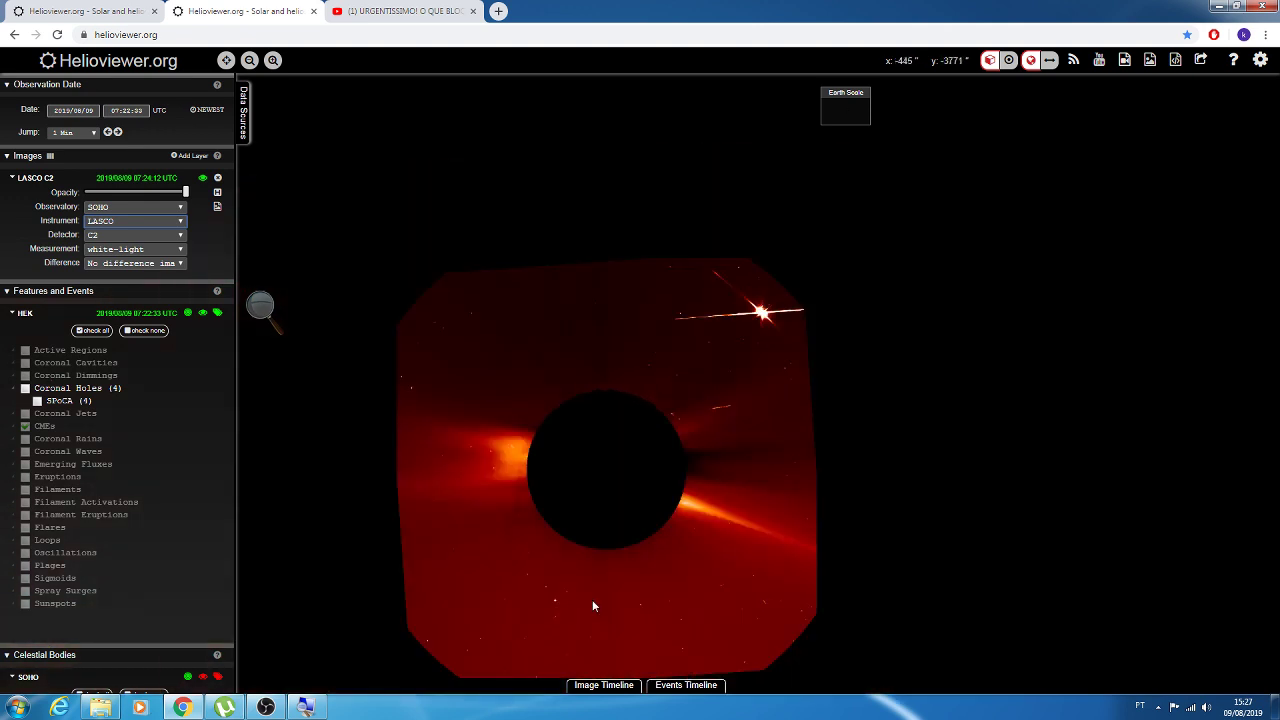
- Show the Coronal Holes markers on the LASCO C2 image and inspect them up close
{"action": "left_click", "coordinate": [26, 387]}
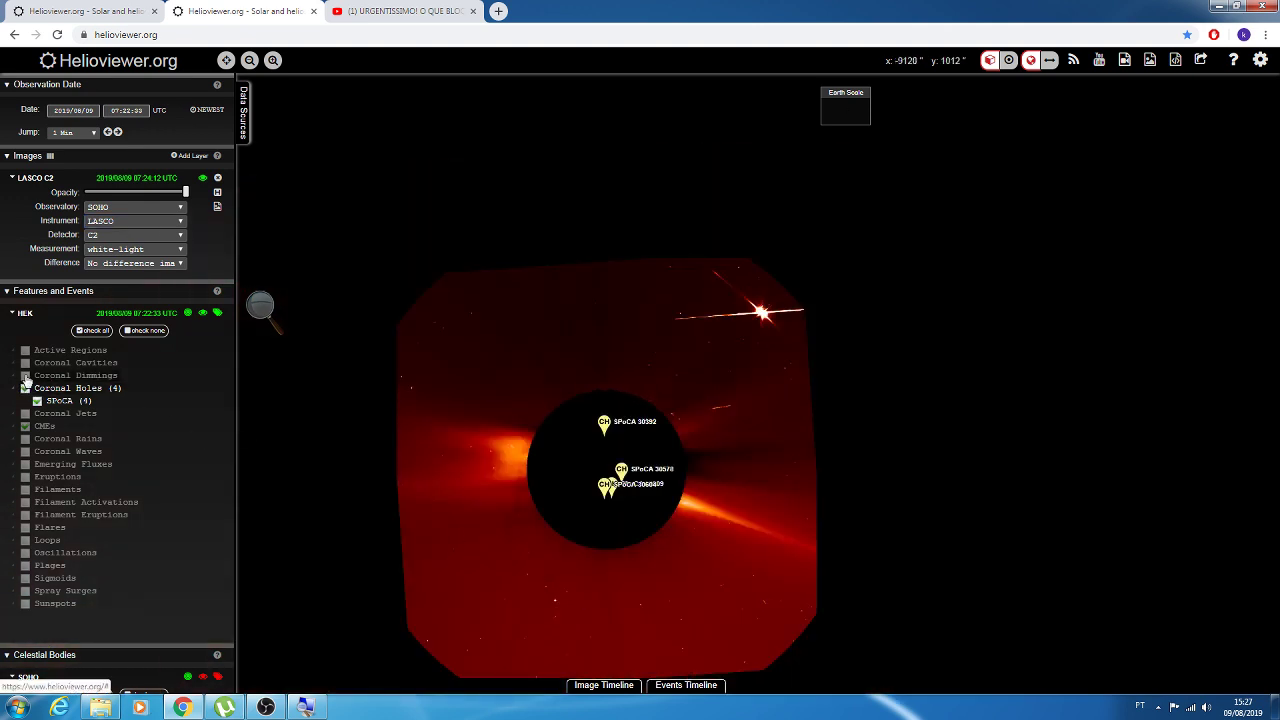
{"action": "scroll", "coordinate": [466, 477], "scroll_direction": "up", "scroll_amount": 2}
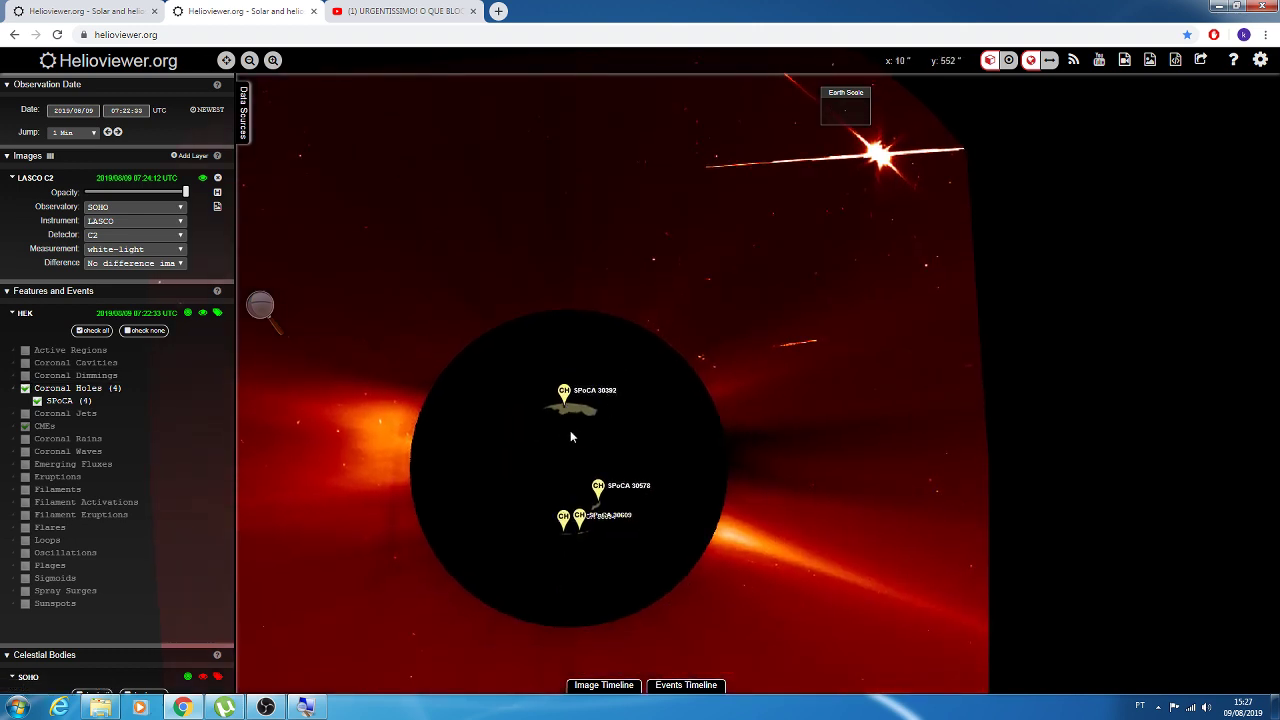
- Enable the Coronal Dimmings, Coronal Jets and Coronal Rains event markers for the LASCO C2 image
{"action": "scroll", "coordinate": [570, 430], "scroll_direction": "up", "scroll_amount": 2}
{"action": "left_click_drag", "start_coordinate": [550, 560], "coordinate": [585, 438]}
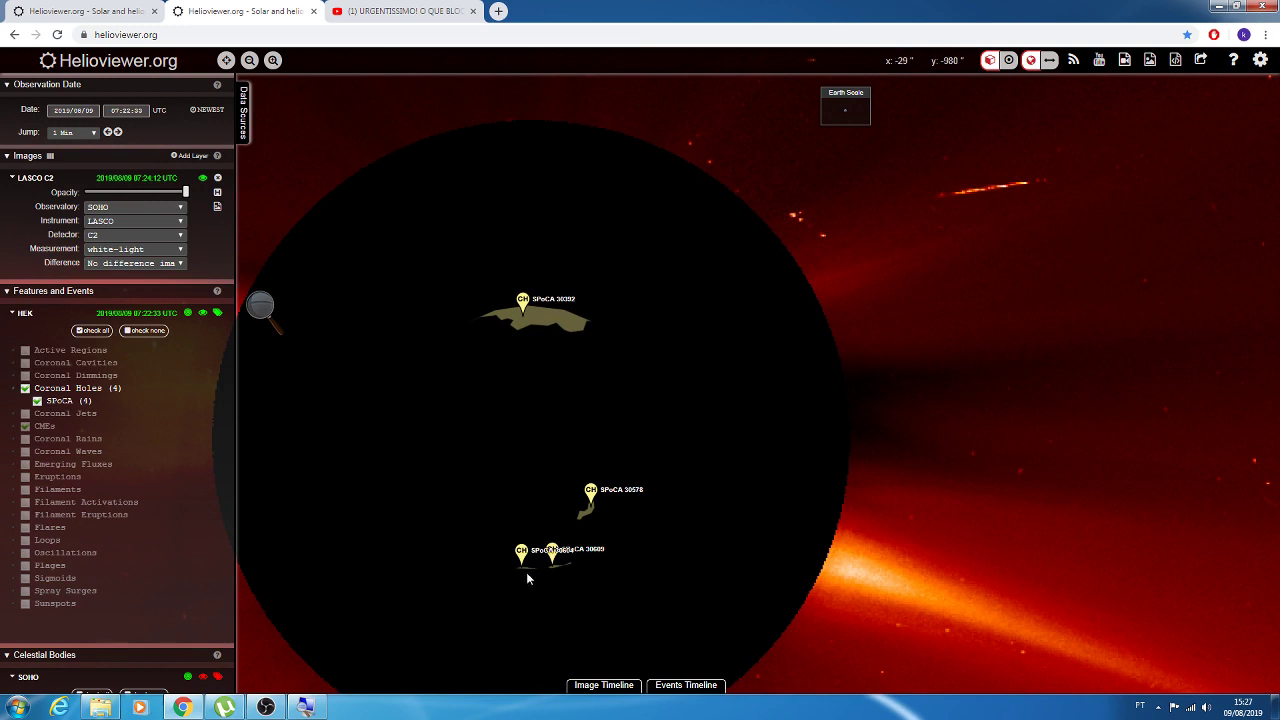
{"action": "scroll", "coordinate": [578, 523], "scroll_direction": "down", "scroll_amount": 2}
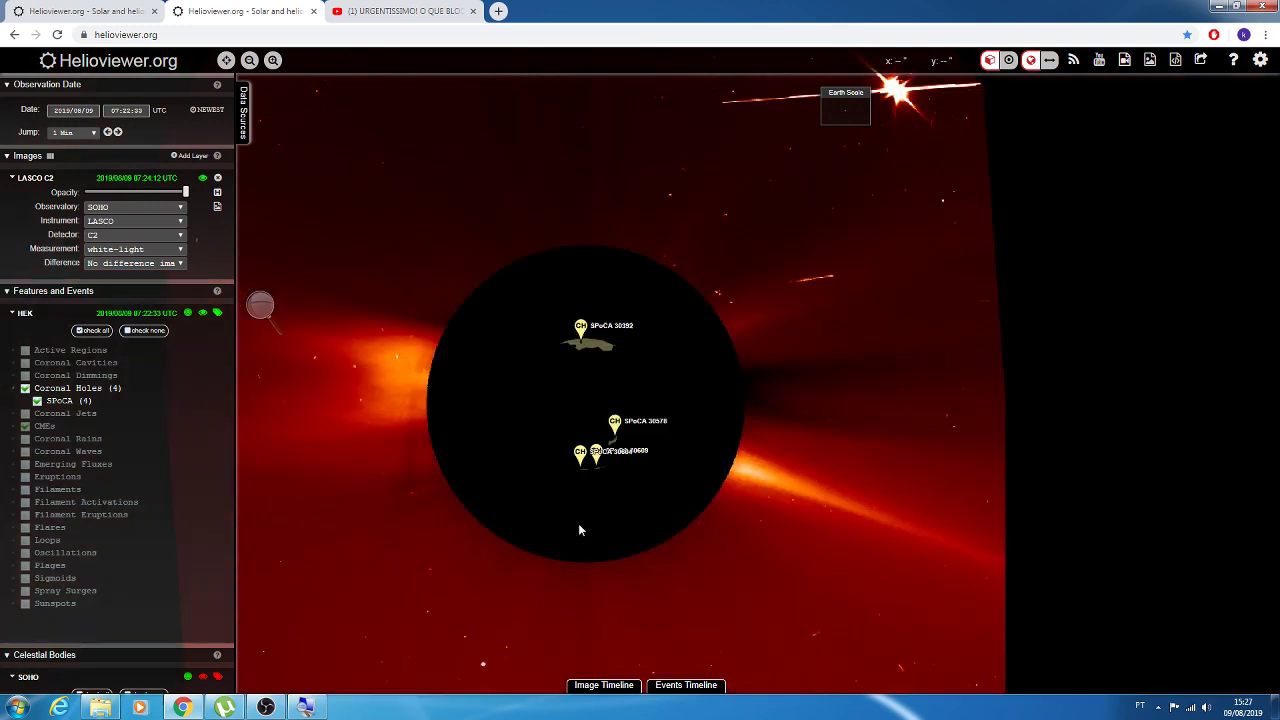
{"action": "left_click", "coordinate": [25, 376]}
{"action": "left_click", "coordinate": [25, 413]}
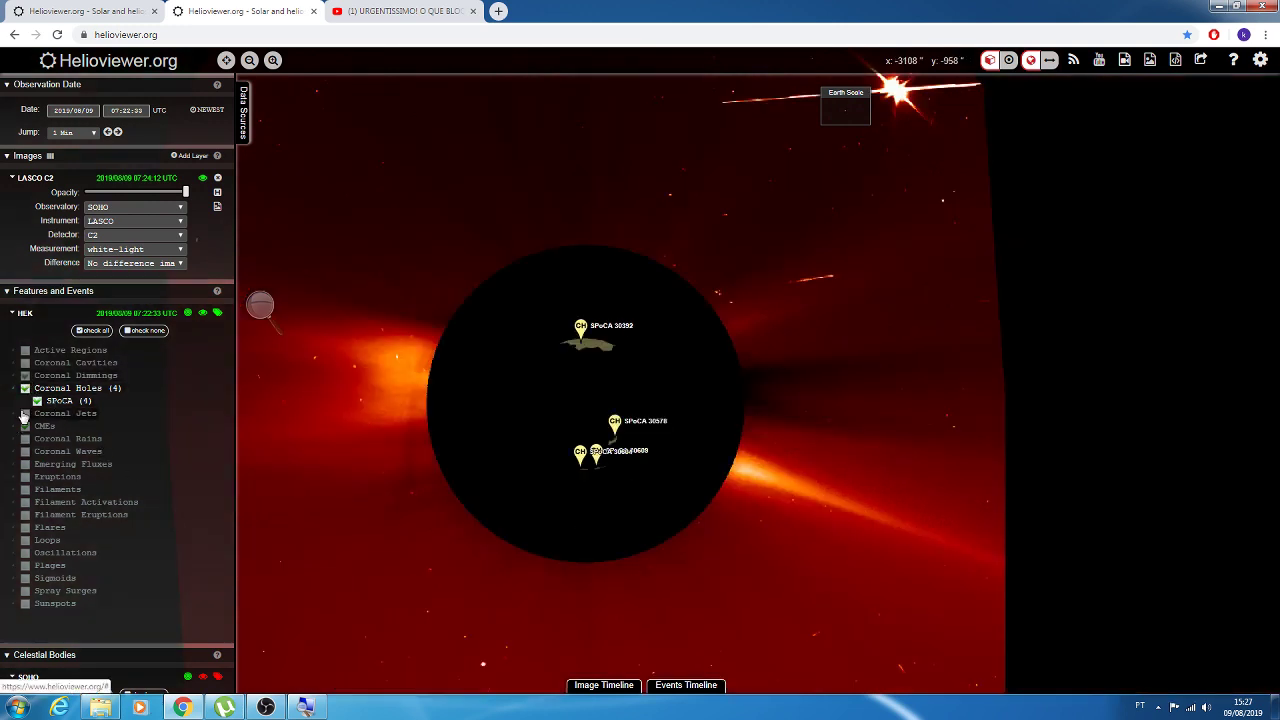
{"action": "left_click", "coordinate": [25, 451]}
{"action": "left_click", "coordinate": [25, 438]}
- Switch the LASCO layer's detector to C3 and look over the whole blue image around the occulting disk
{"action": "scroll", "coordinate": [700, 565], "scroll_direction": "down", "scroll_amount": 2}
{"action": "scroll", "coordinate": [686, 492], "scroll_direction": "up", "scroll_amount": 2}
{"action": "scroll", "coordinate": [679, 501], "scroll_direction": "down", "scroll_amount": 2}
{"action": "left_click_drag", "start_coordinate": [650, 451], "coordinate": [626, 466]}
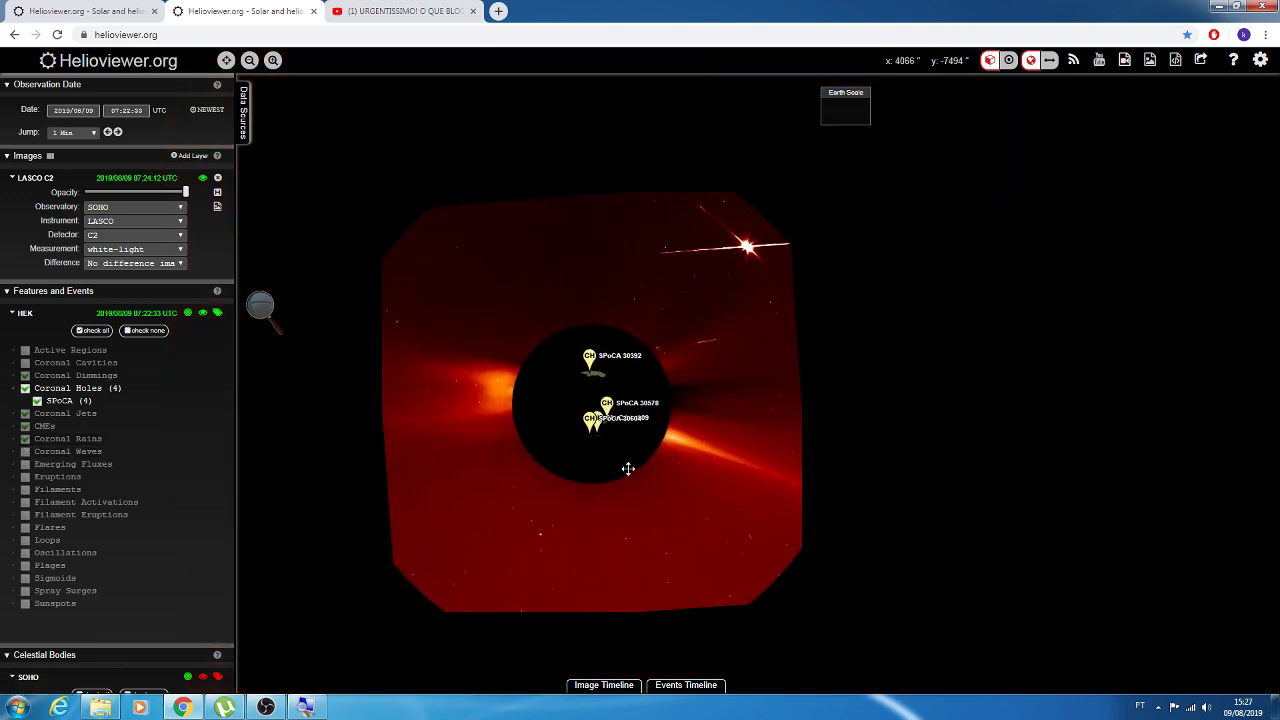
{"action": "left_click", "coordinate": [112, 234]}
{"action": "left_click", "coordinate": [93, 260]}
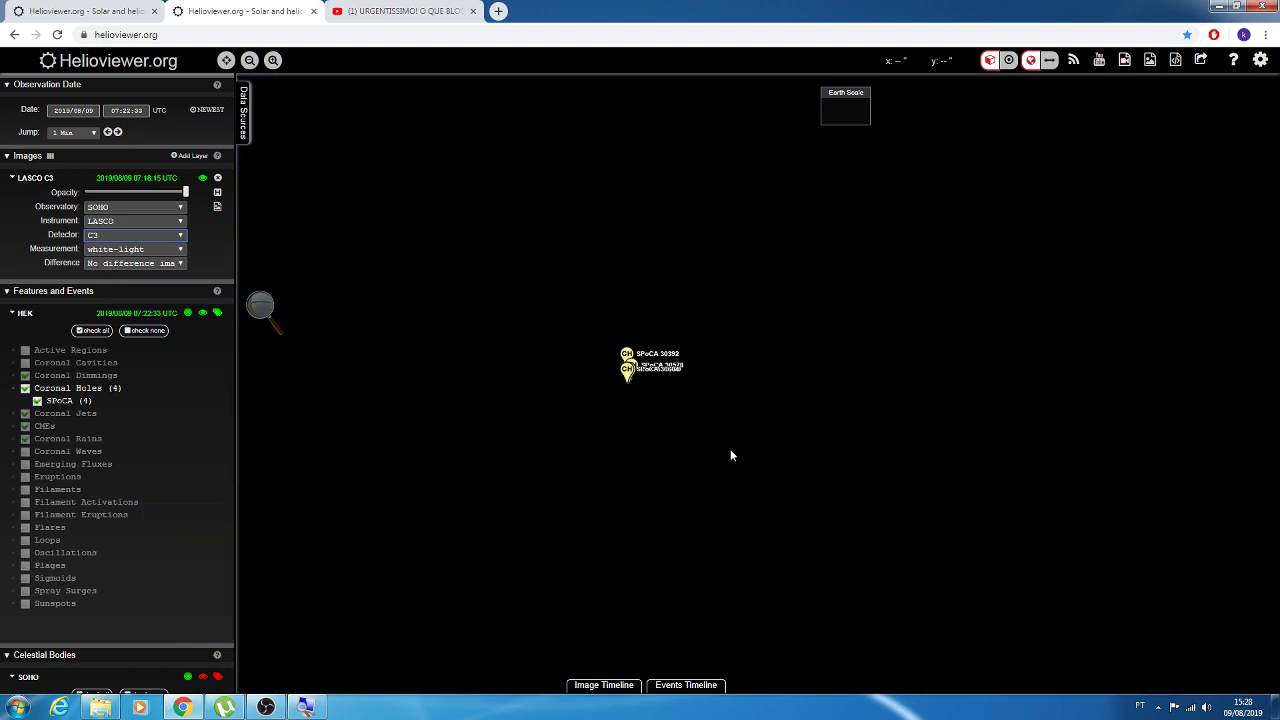
{"action": "left_click_drag", "start_coordinate": [705, 430], "coordinate": [697, 463]}
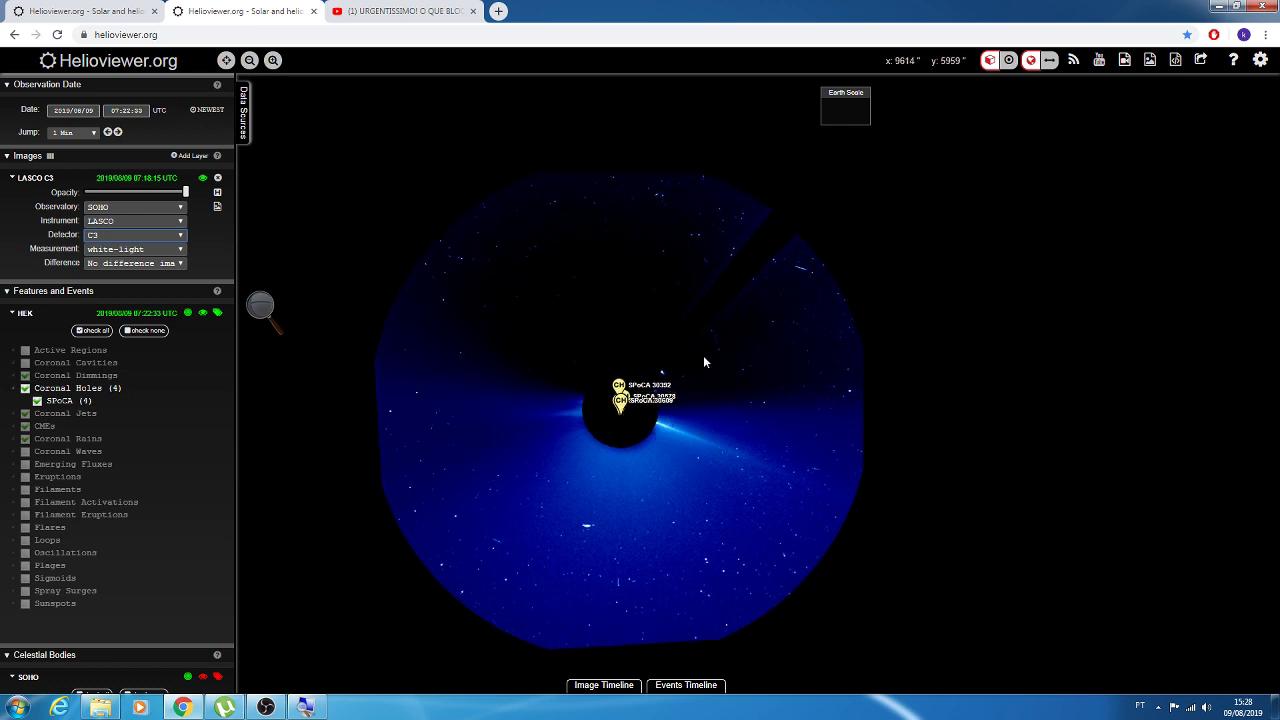
{"action": "scroll", "coordinate": [492, 475], "scroll_direction": "up", "scroll_amount": 1}
{"action": "left_click_drag", "start_coordinate": [600, 306], "coordinate": [656, 449]}
{"action": "scroll", "coordinate": [657, 466], "scroll_direction": "down", "scroll_amount": 1}
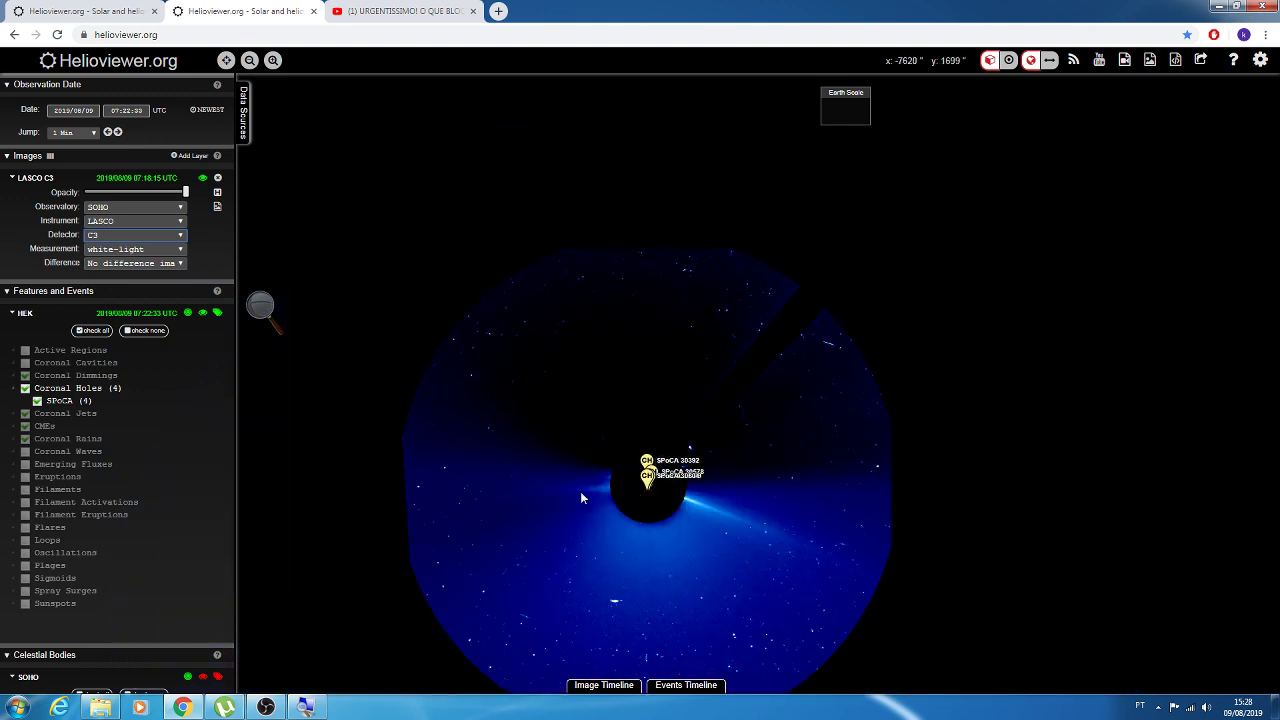
- Set the observation time jump interval to 6 hours
{"action": "left_click", "coordinate": [94, 134]}
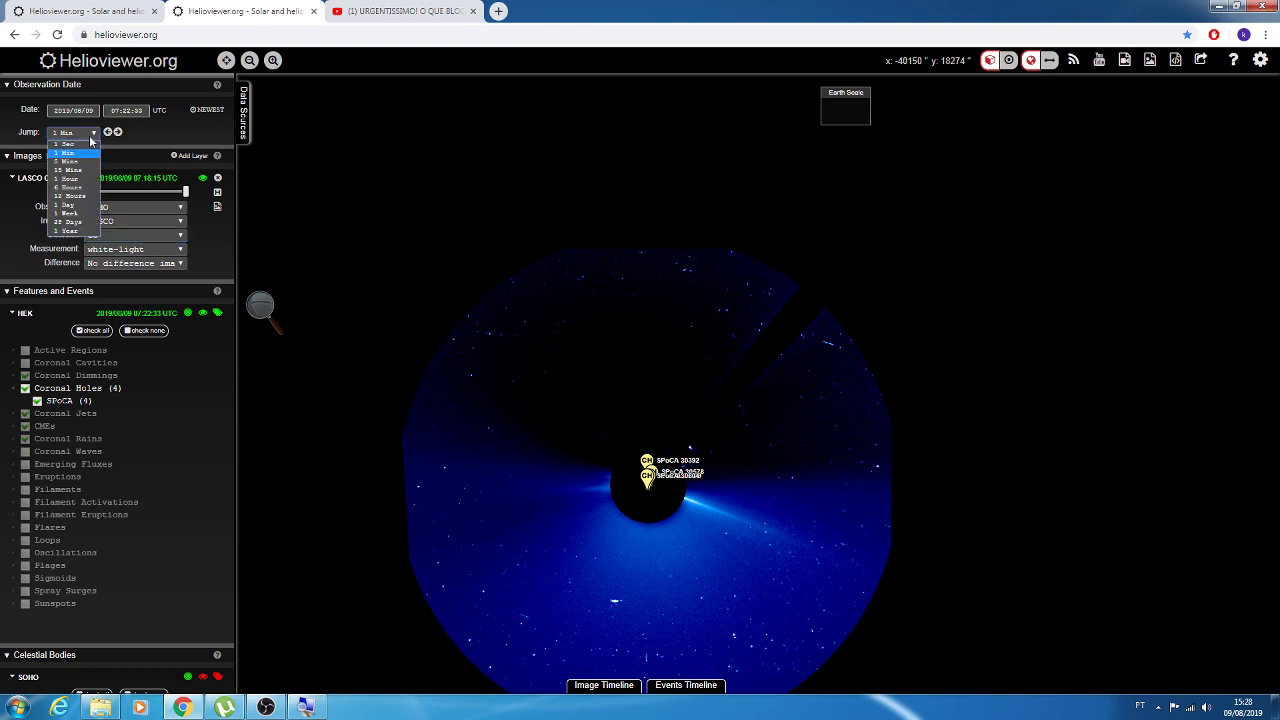
{"action": "left_click", "coordinate": [77, 187]}
- Magnify the screen with Magnifier to inspect the LASCO C3 image, and move the Magnifier lens clear of the image
{"action": "left_click", "coordinate": [260, 305]}
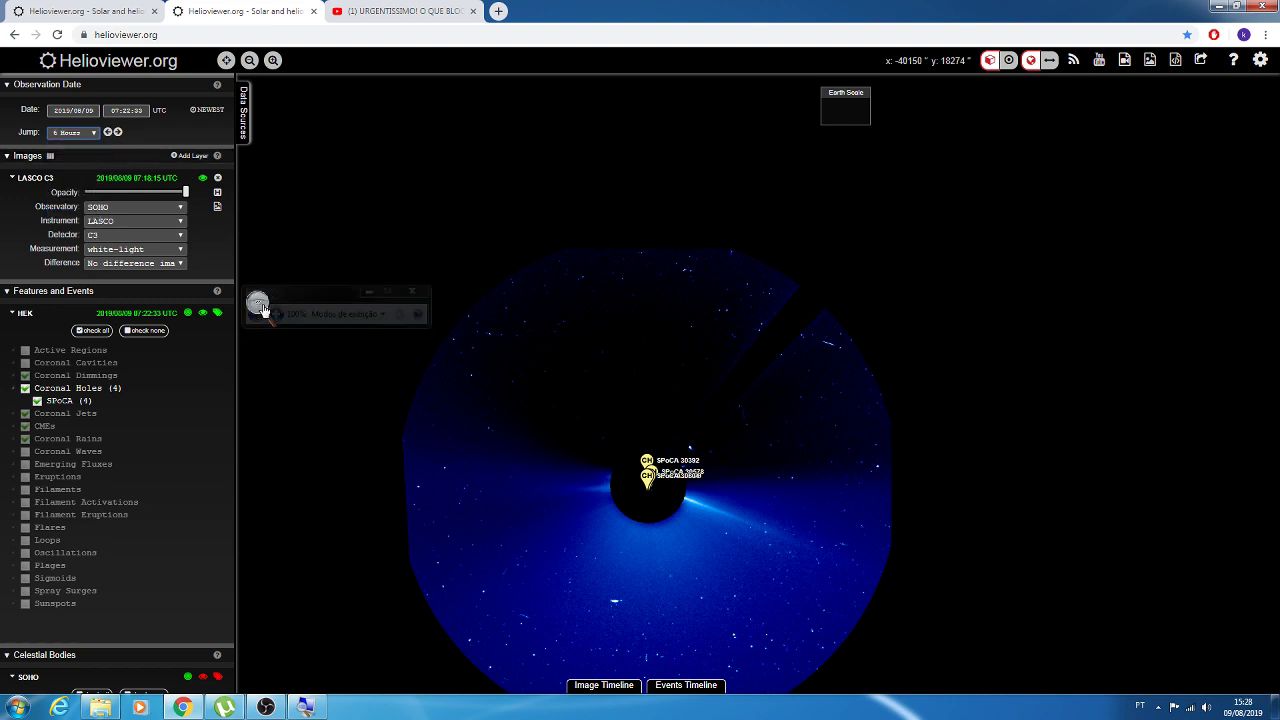
{"action": "left_click", "coordinate": [277, 310]}
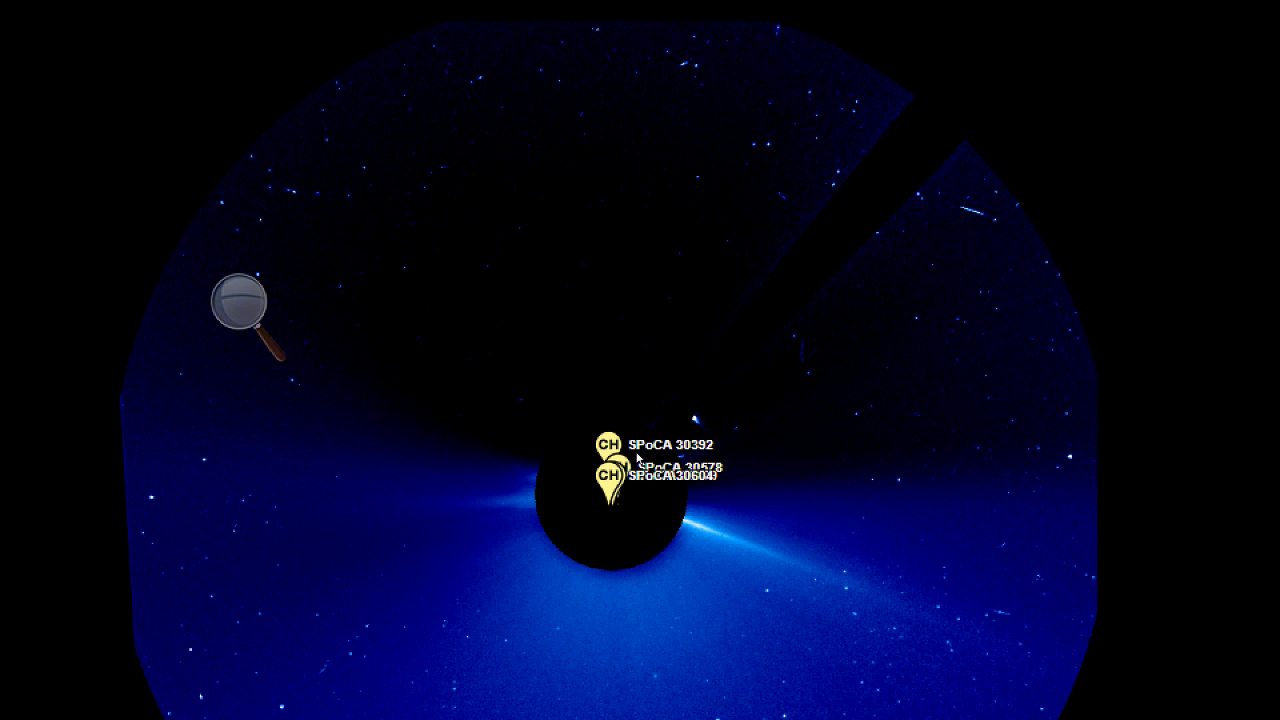
{"action": "key", "text": "super+plus"}
{"action": "key", "text": "super+minus"}
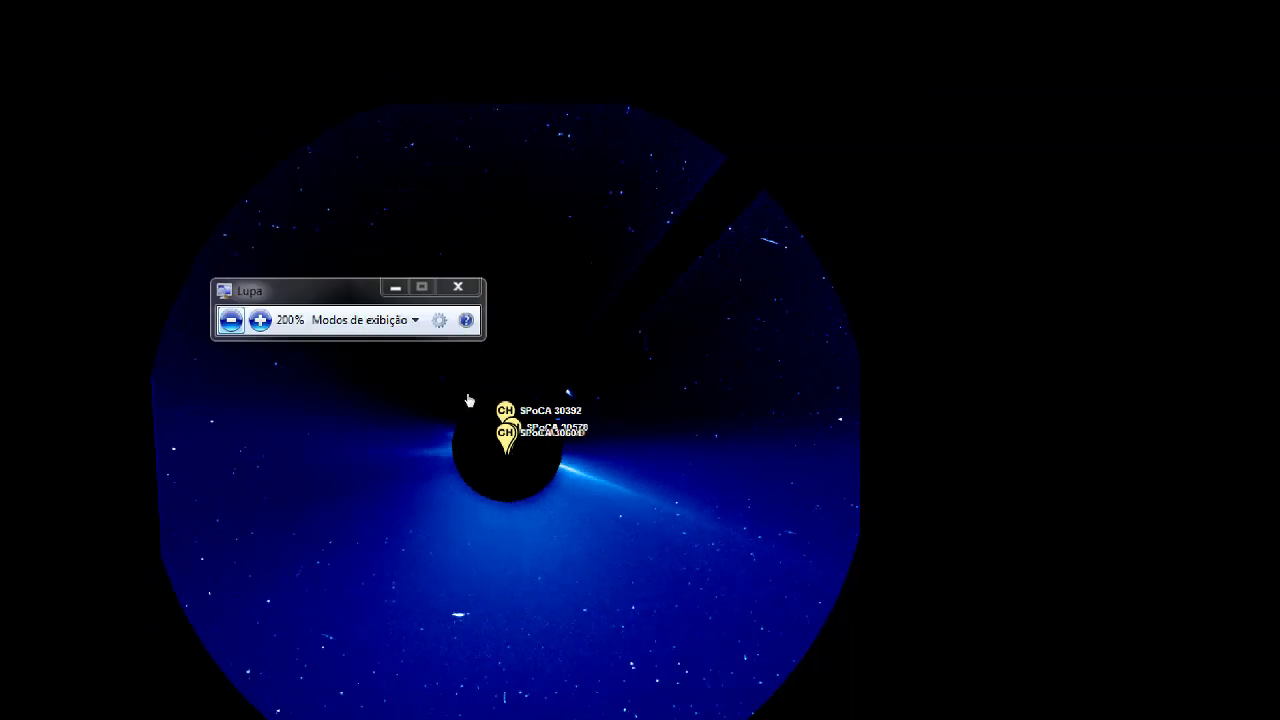
{"action": "left_click_drag", "start_coordinate": [500, 381], "coordinate": [969, 348]}
{"action": "left_click_drag", "start_coordinate": [701, 447], "coordinate": [622, 372]}
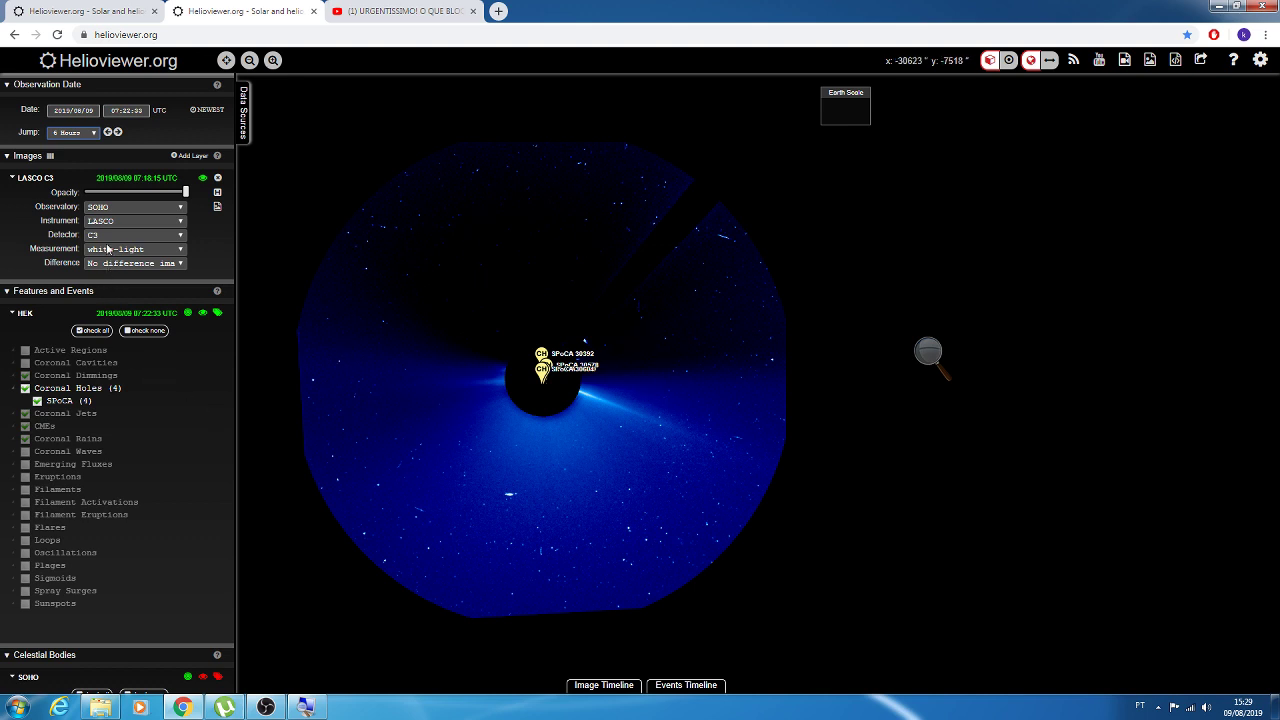
- Move the observation time back in seven 6-hour jumps to 2019/08/07 13:22:33 UTC
{"action": "left_click", "coordinate": [107, 133]}
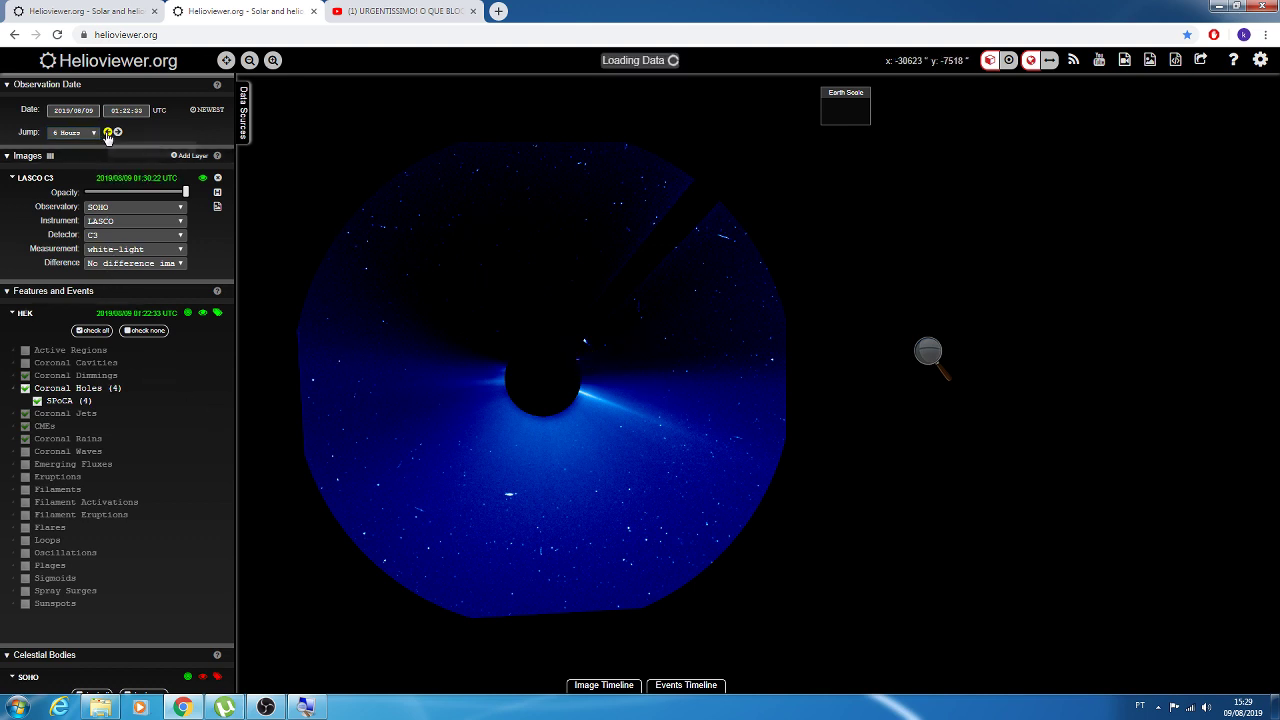
{"action": "left_click", "coordinate": [109, 135]}
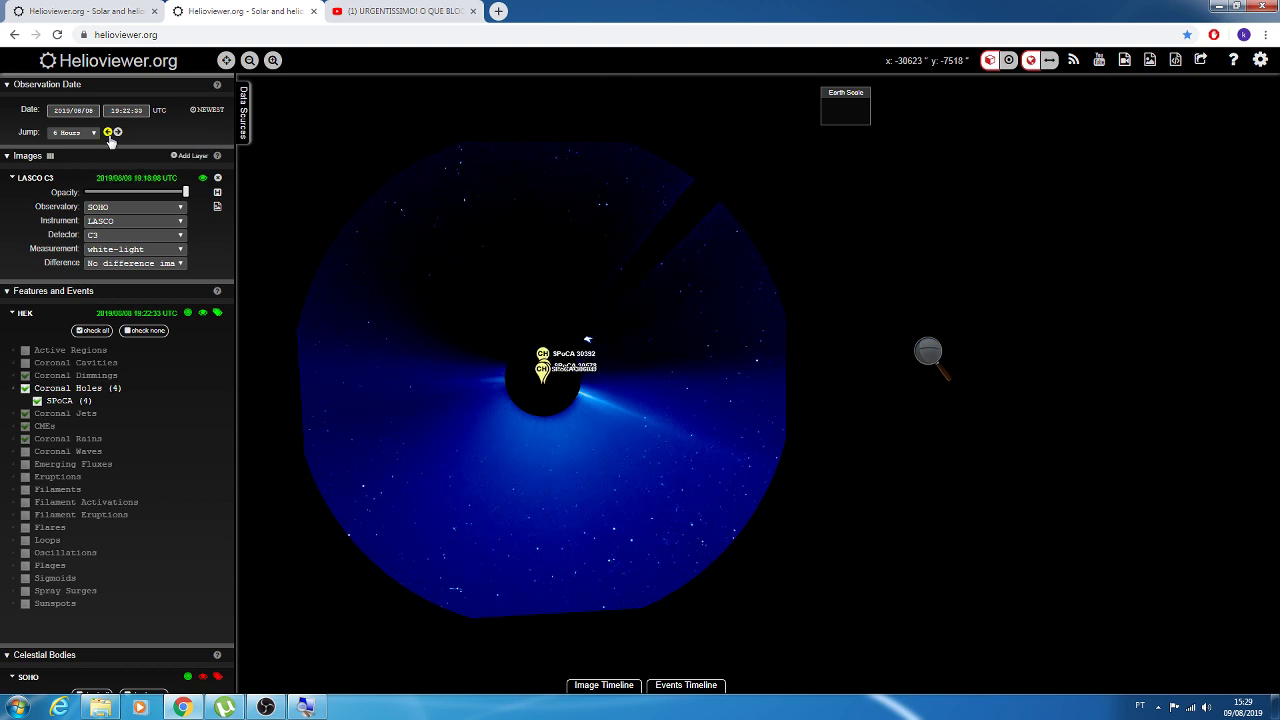
{"action": "left_click", "coordinate": [108, 134]}
{"action": "left_click", "coordinate": [109, 134]}
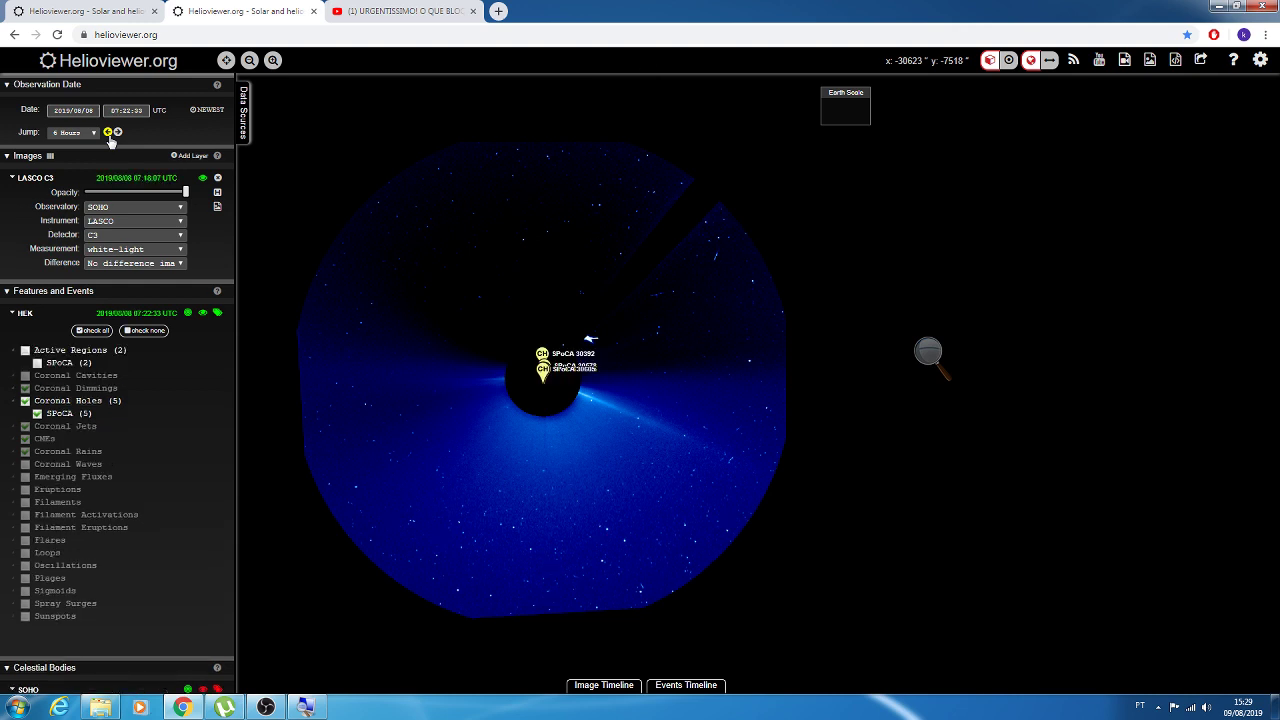
{"action": "left_click", "coordinate": [109, 134]}
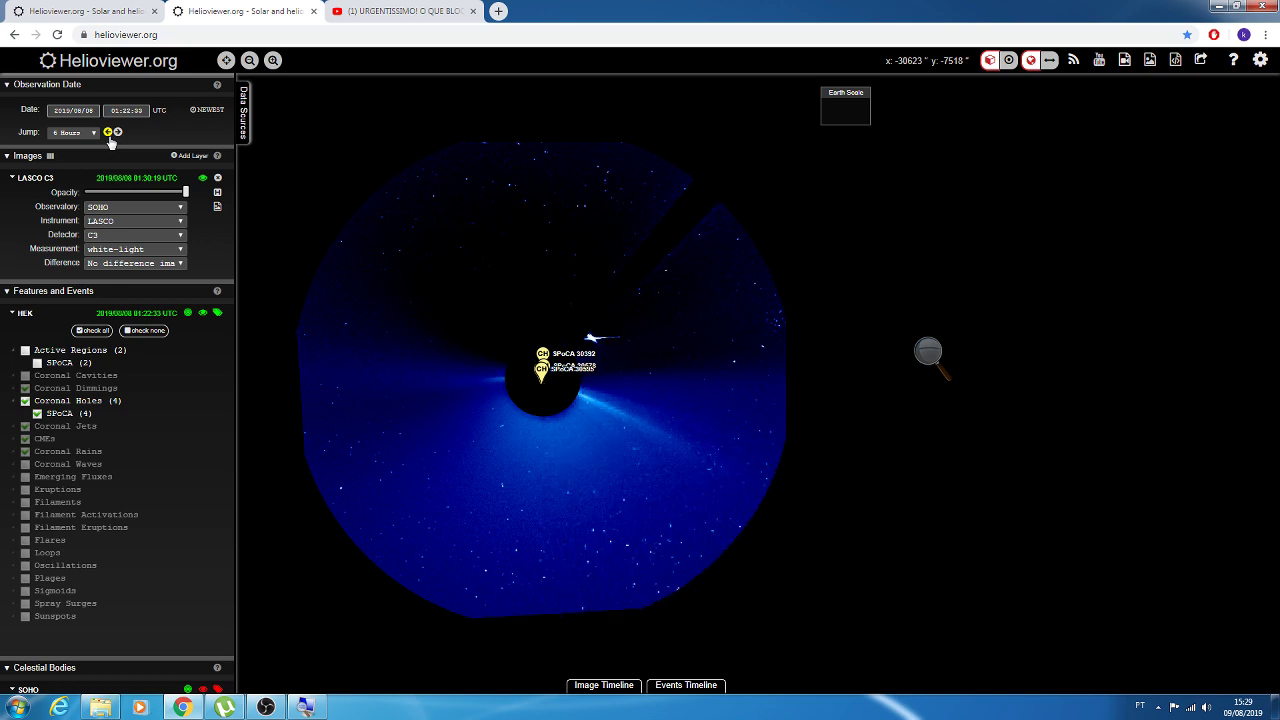
{"action": "left_click", "coordinate": [109, 136]}
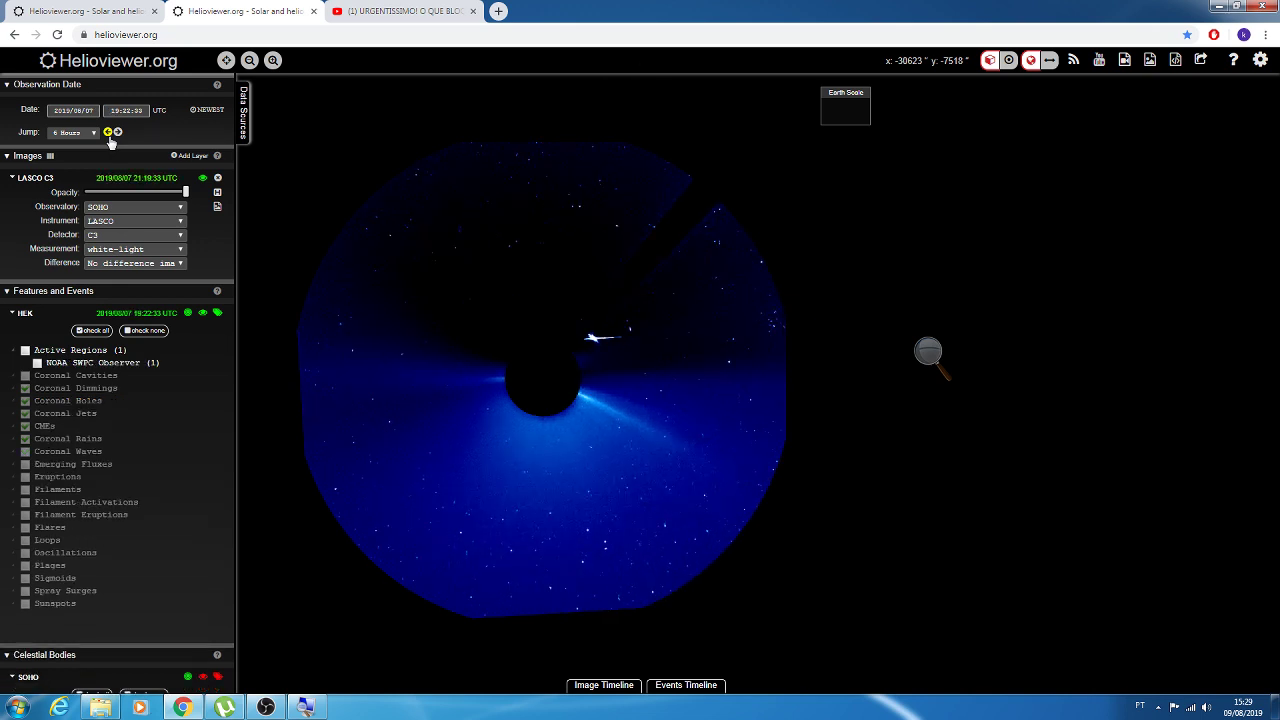
{"action": "left_click", "coordinate": [109, 134]}
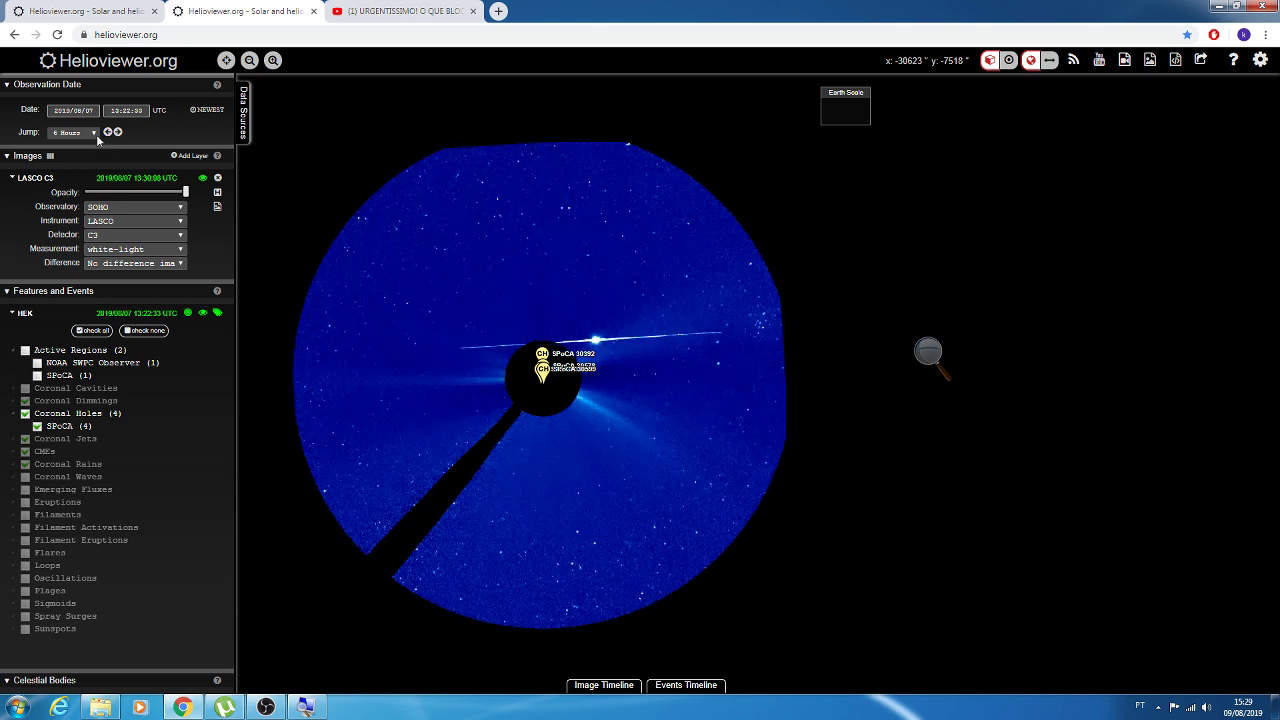
- Set the jump interval to 1 hour, advance to 14:22:33 UTC and inspect the bright object beside the occulting disk
{"action": "left_click", "coordinate": [93, 133]}
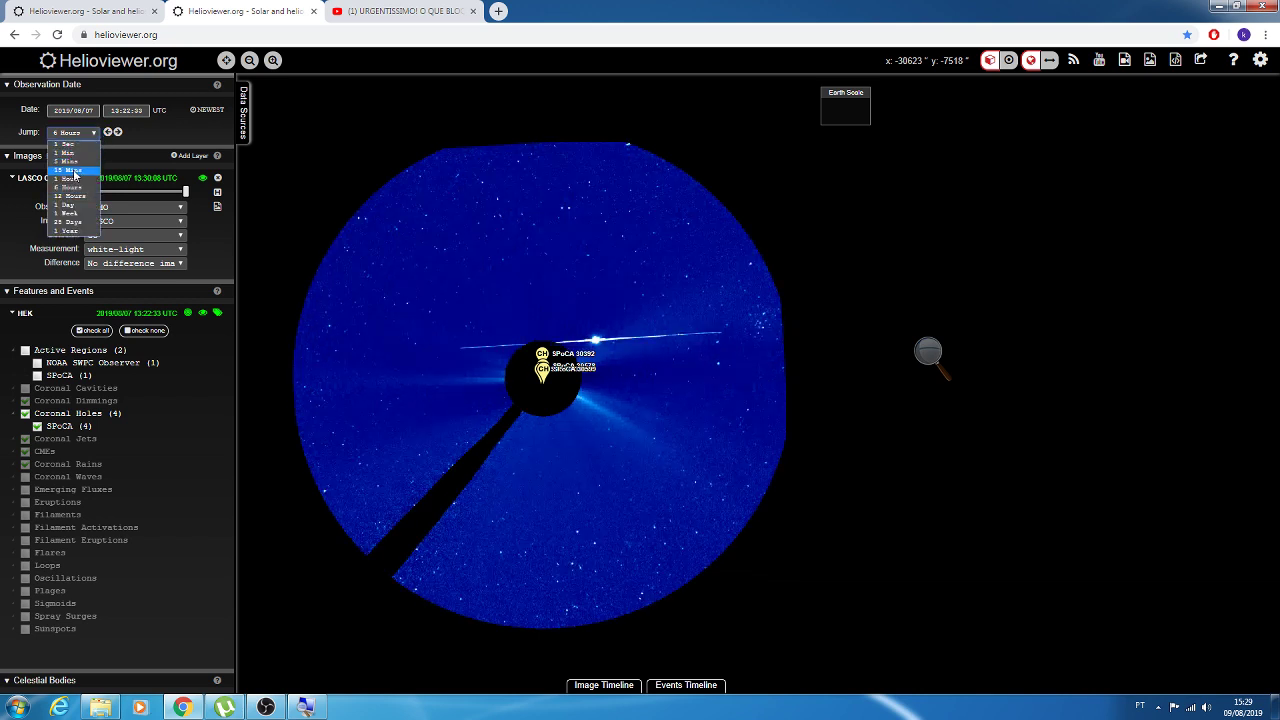
{"action": "left_click", "coordinate": [76, 178]}
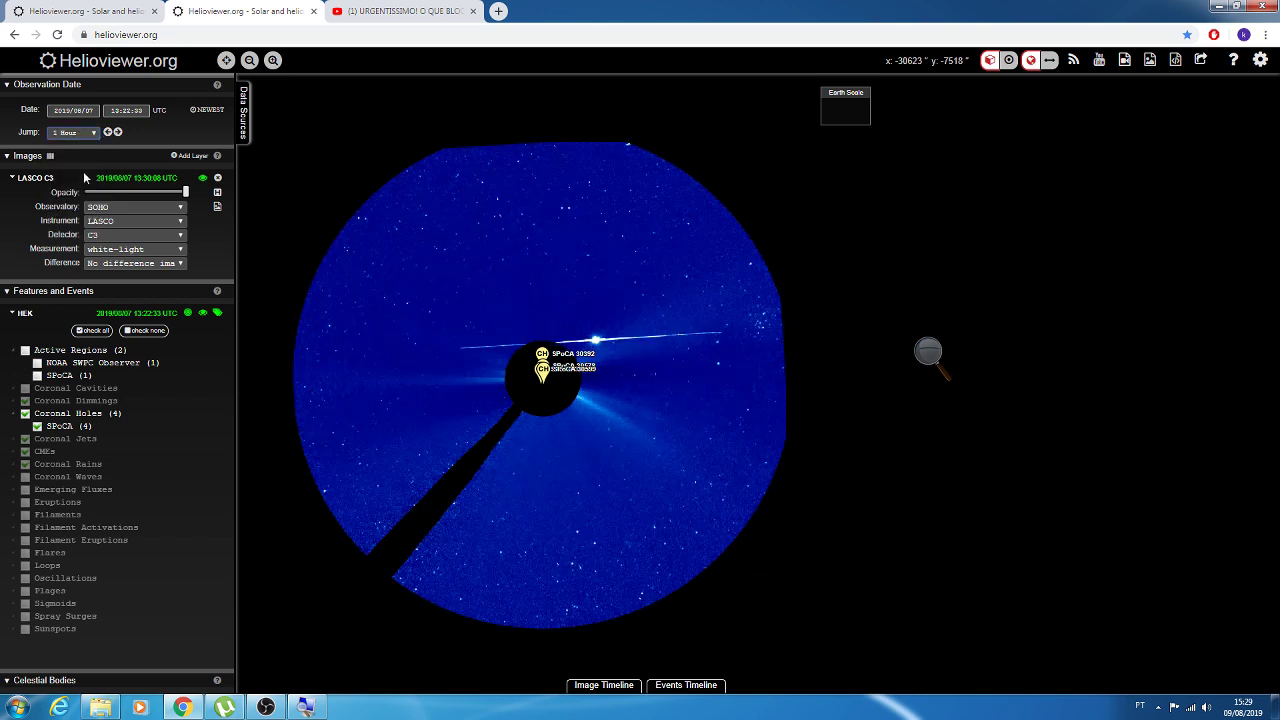
{"action": "left_click", "coordinate": [117, 133]}
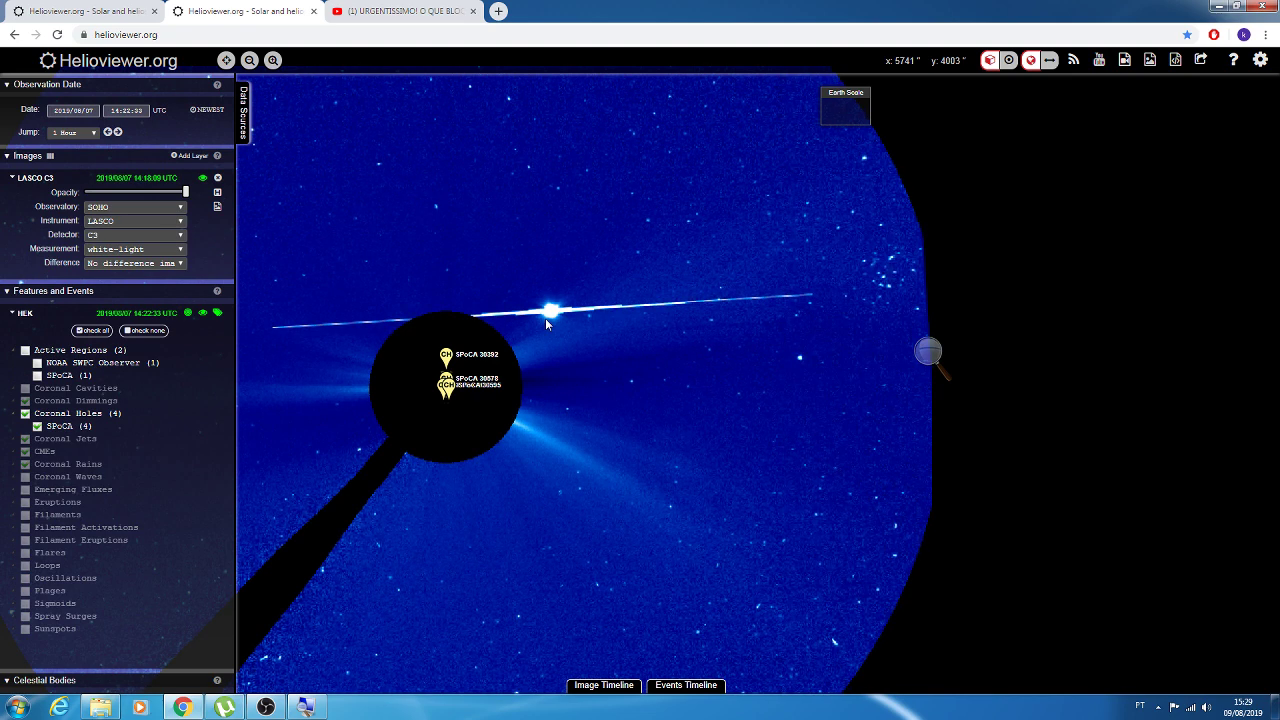
{"action": "scroll", "coordinate": [550, 325], "scroll_direction": "down", "scroll_amount": 1}
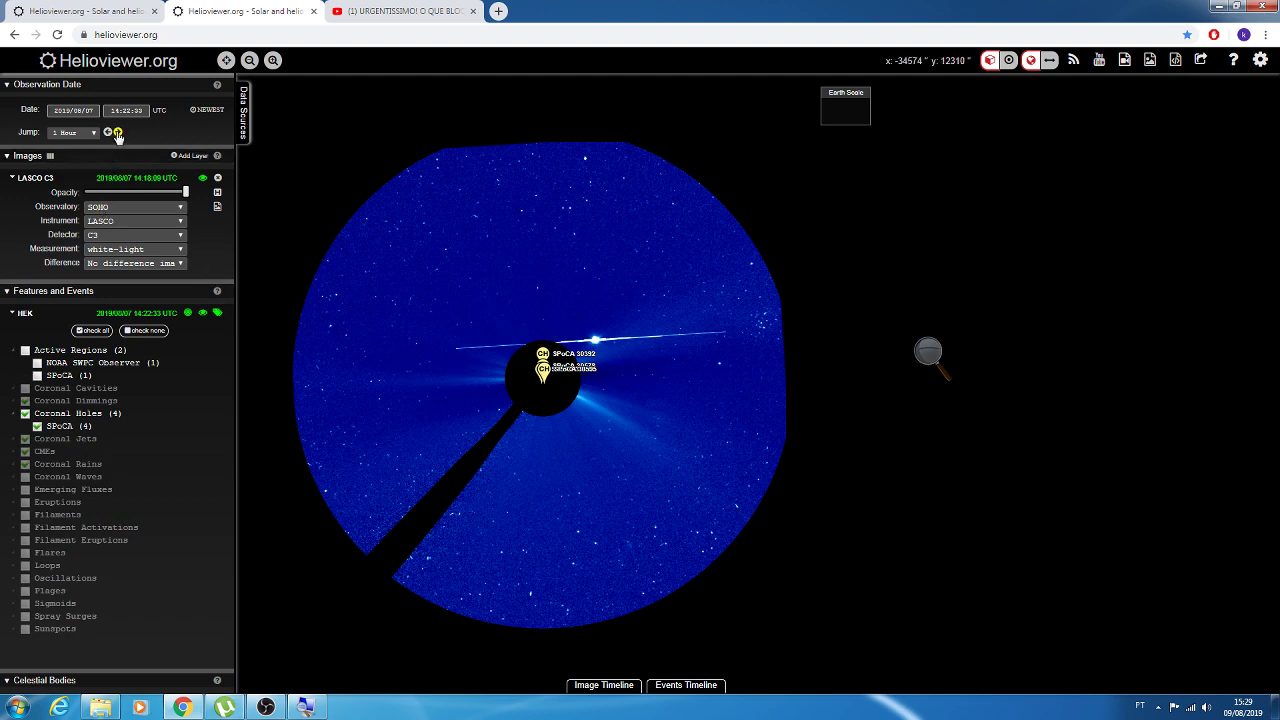
- Advance the observation time in four 1-hour jumps to 18:22:33 UTC and look over the LASCO C3 image
{"action": "left_click", "coordinate": [117, 132]}
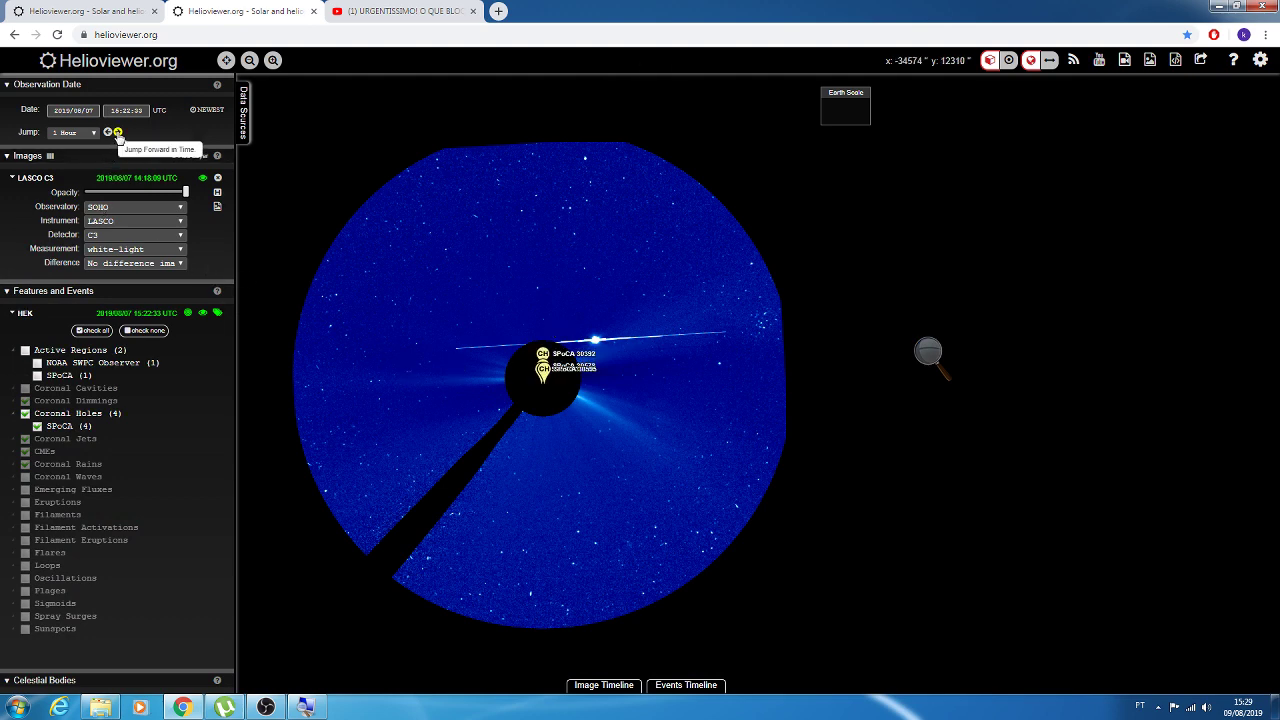
{"action": "left_click", "coordinate": [117, 132]}
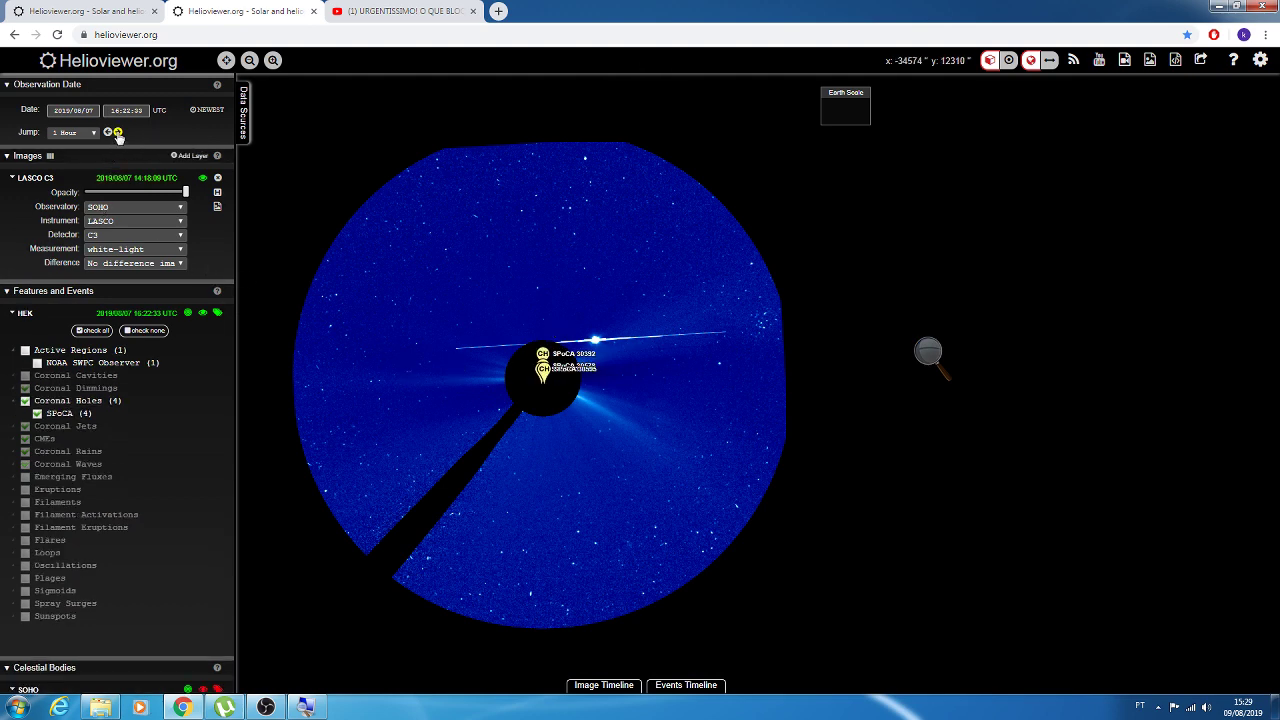
{"action": "left_click", "coordinate": [117, 132]}
{"action": "left_click", "coordinate": [117, 132]}
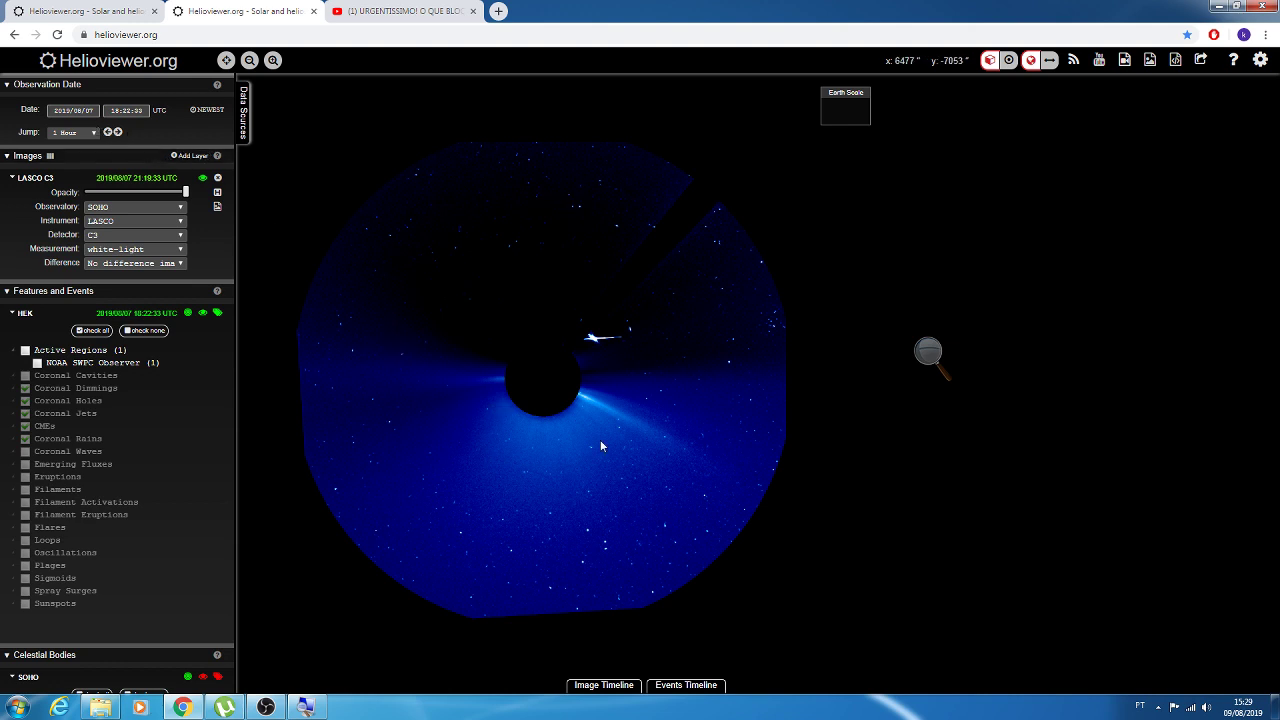
{"action": "scroll", "coordinate": [600, 445], "scroll_direction": "up", "scroll_amount": 1}
{"action": "left_click_drag", "start_coordinate": [551, 366], "coordinate": [623, 517]}
{"action": "scroll", "coordinate": [626, 517], "scroll_direction": "down", "scroll_amount": 1}
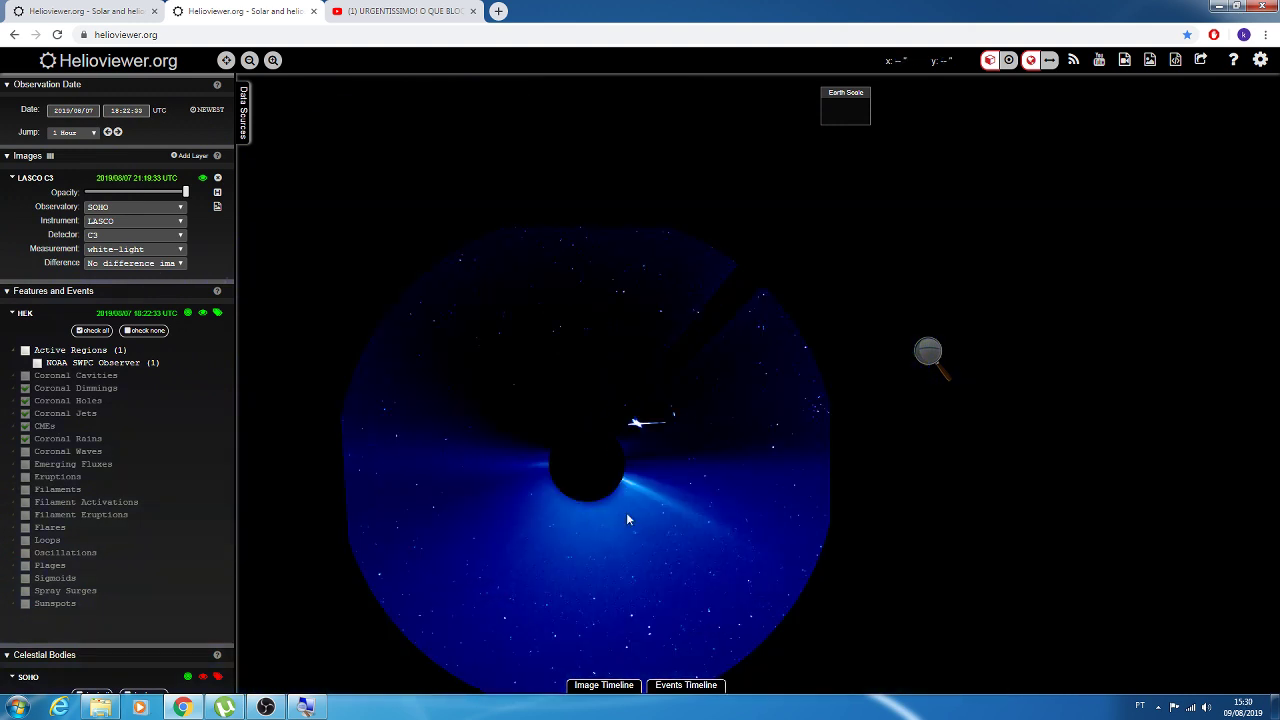
{"action": "left_click_drag", "start_coordinate": [626, 517], "coordinate": [454, 355]}
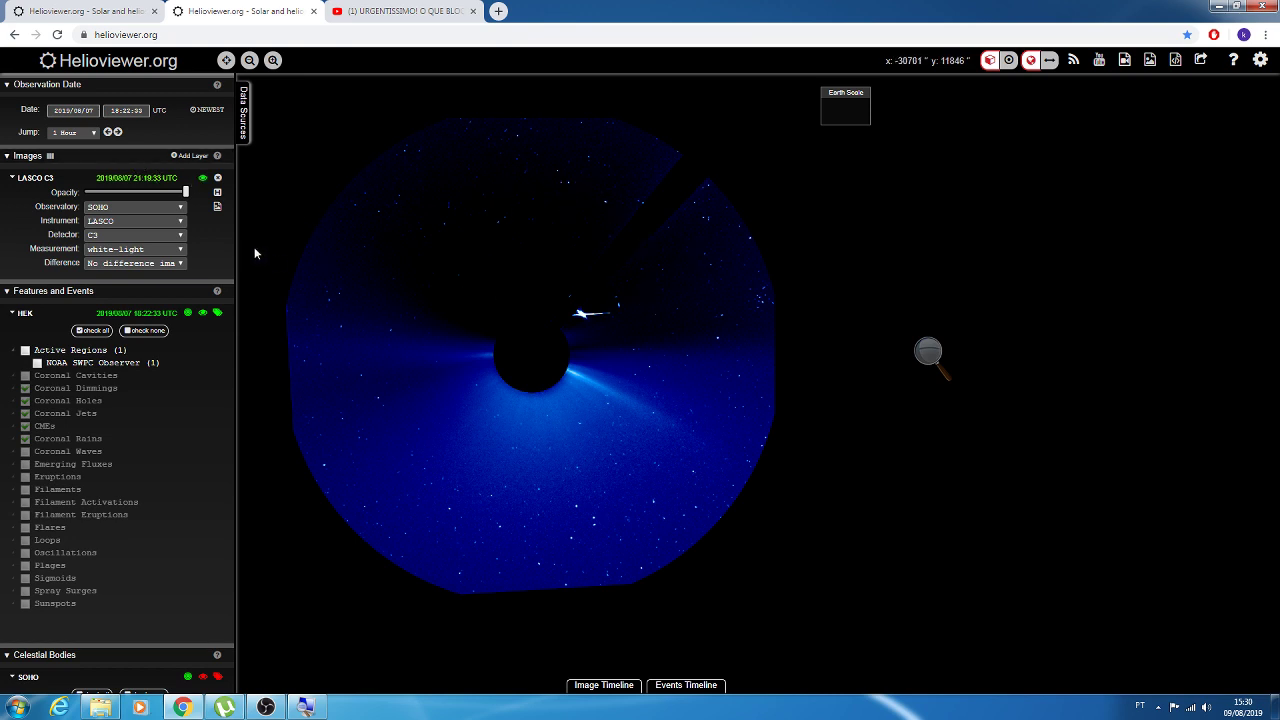
- Advance two more hours to 20:22:33 UTC and examine the bright streaked object near the disk up close
{"action": "left_click", "coordinate": [118, 133]}
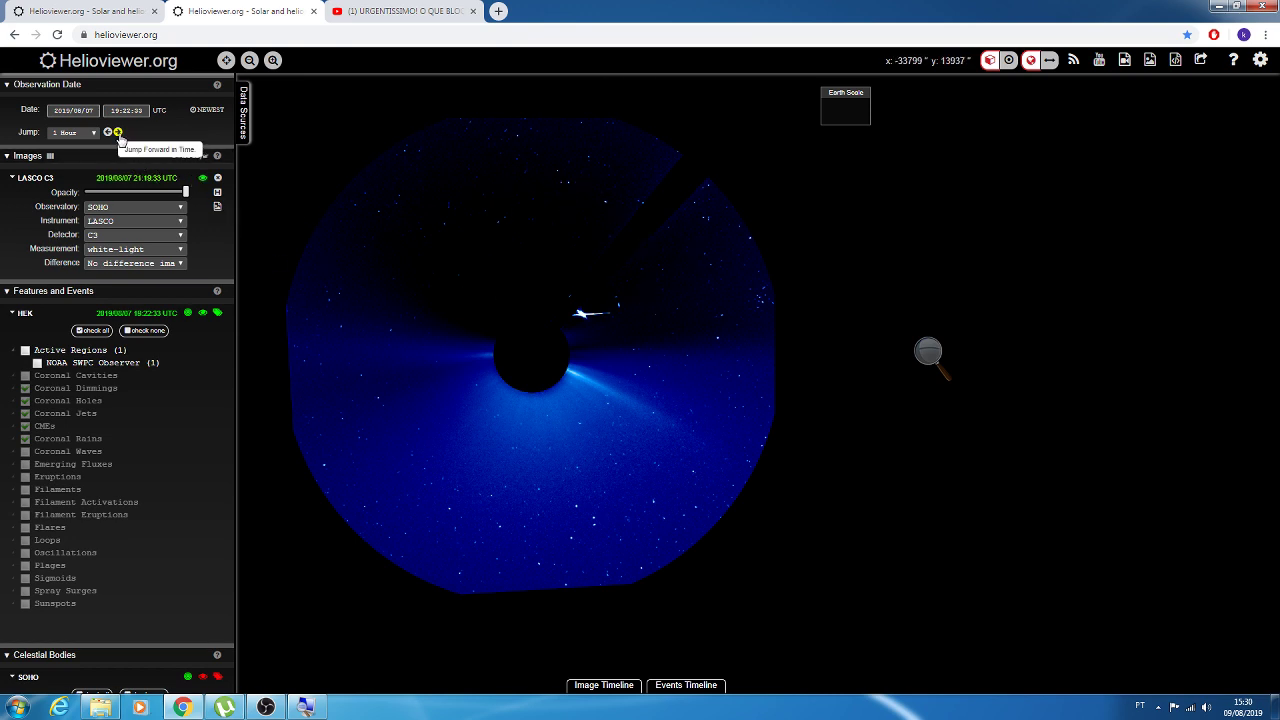
{"action": "left_click", "coordinate": [118, 133]}
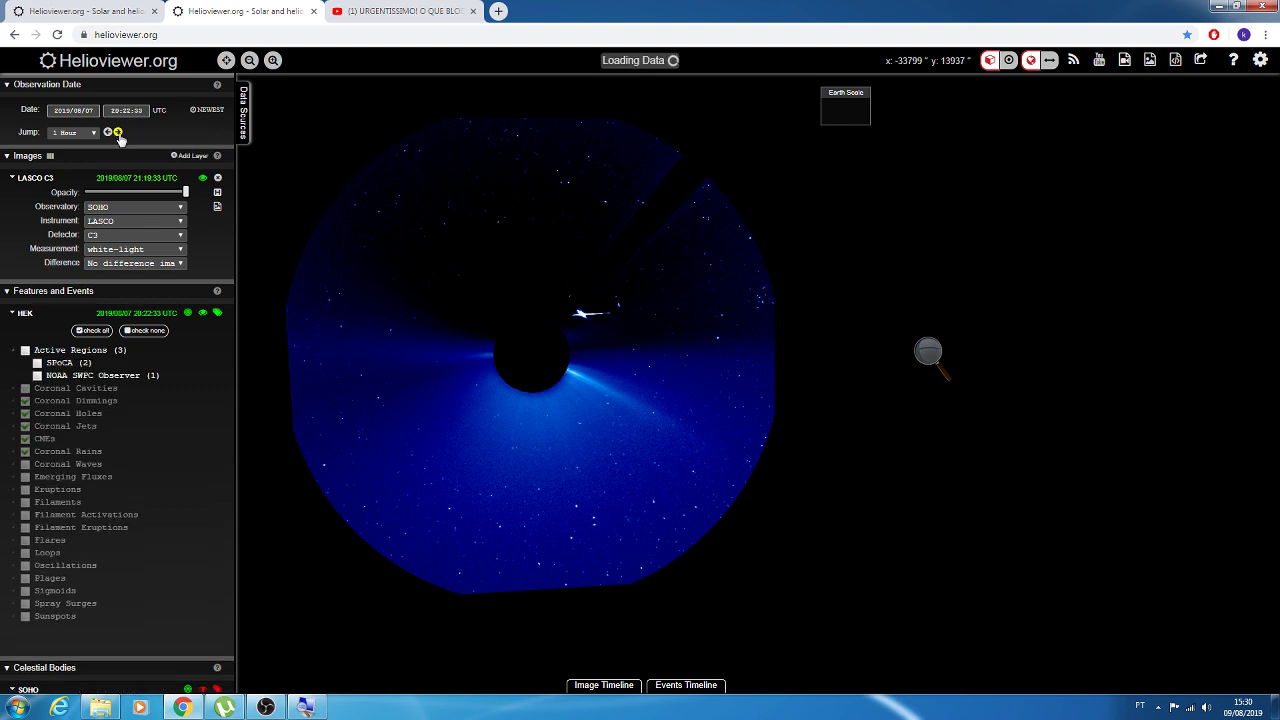
{"action": "scroll", "coordinate": [632, 383], "scroll_direction": "up", "scroll_amount": 1}
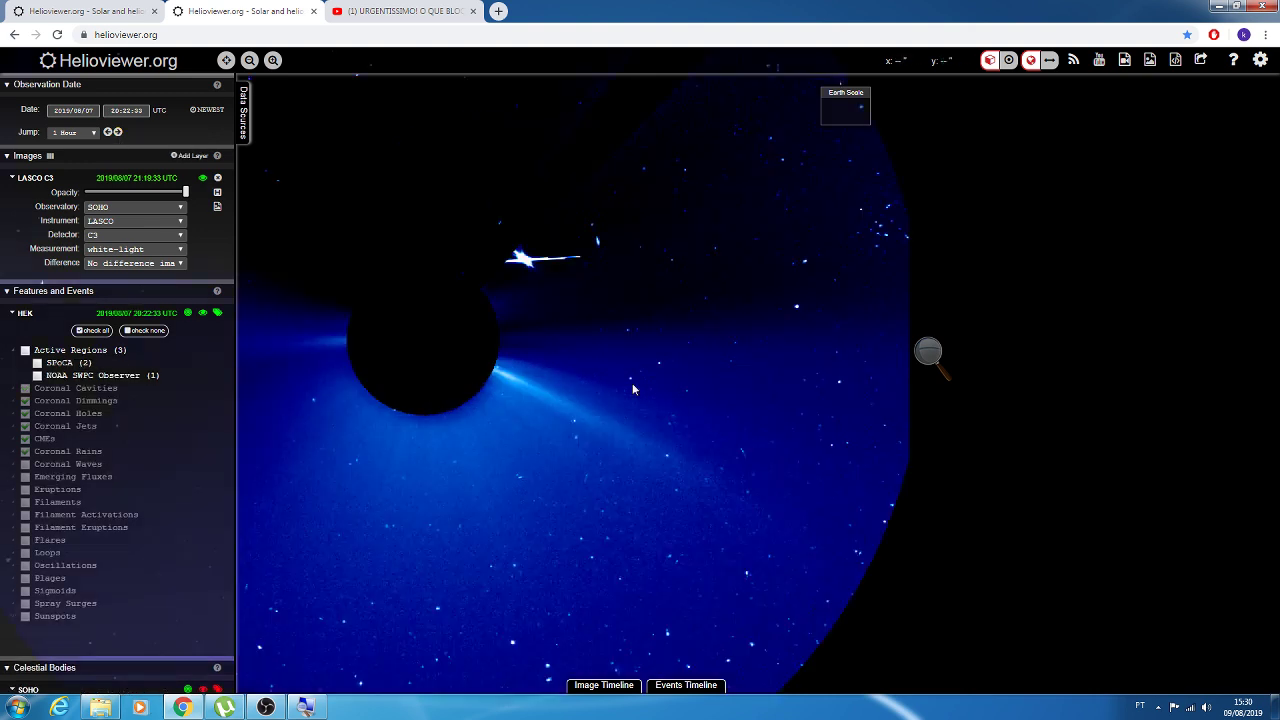
{"action": "scroll", "coordinate": [590, 395], "scroll_direction": "up", "scroll_amount": 2}
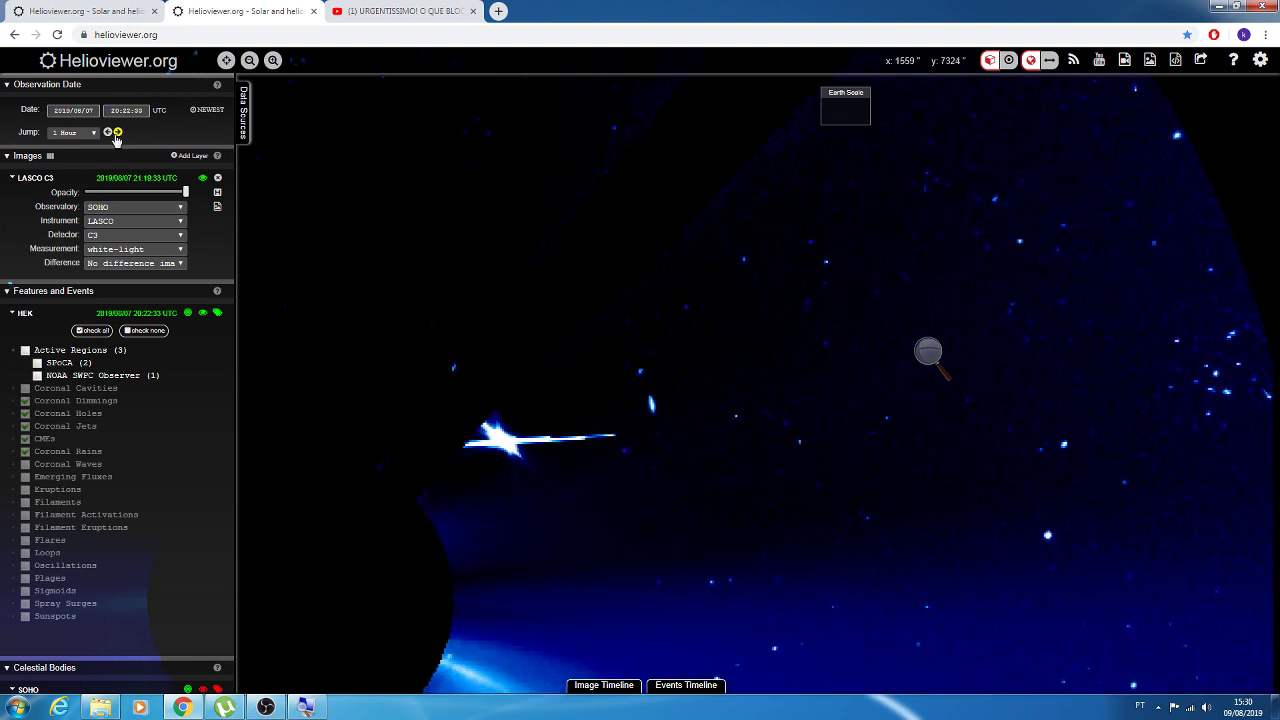
- Step the observation time forward by 1-hour jumps to 2019/08/07 23:22:33 UTC while viewing the full LASCO C3 image
{"action": "left_click", "coordinate": [117, 132]}
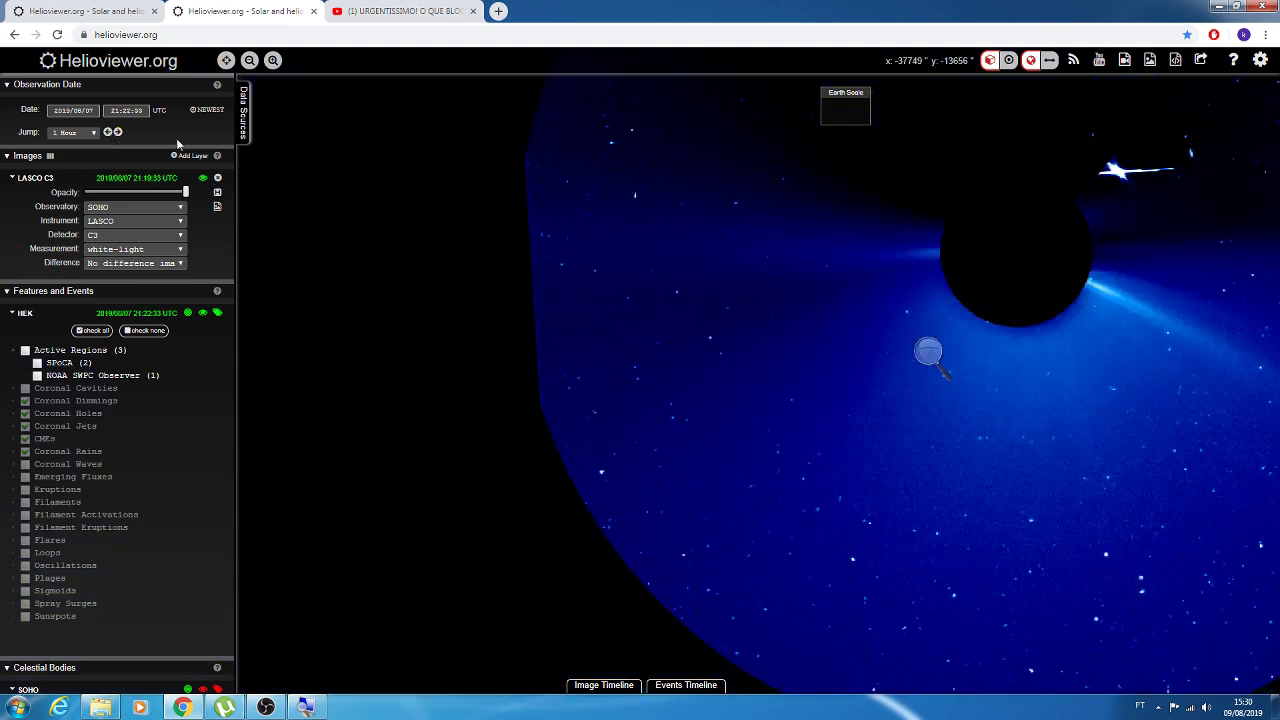
{"action": "scroll", "coordinate": [443, 323], "scroll_direction": "down", "scroll_amount": 2}
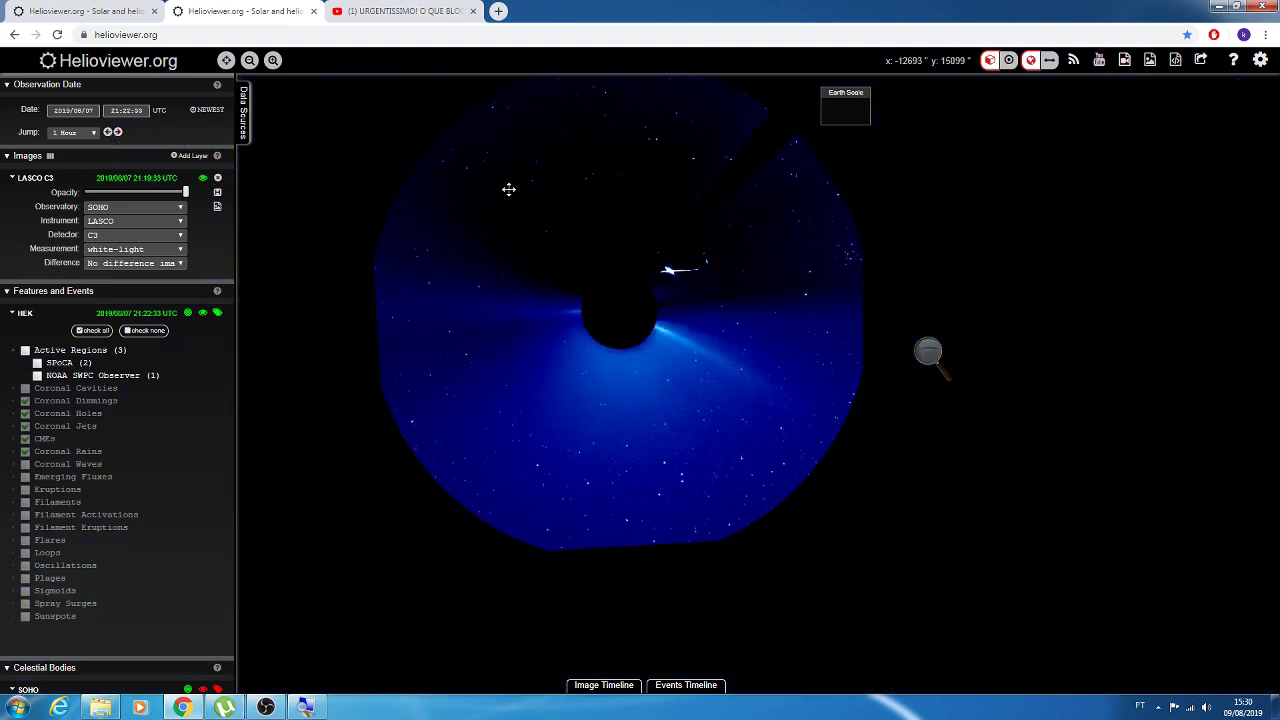
{"action": "left_click", "coordinate": [116, 132]}
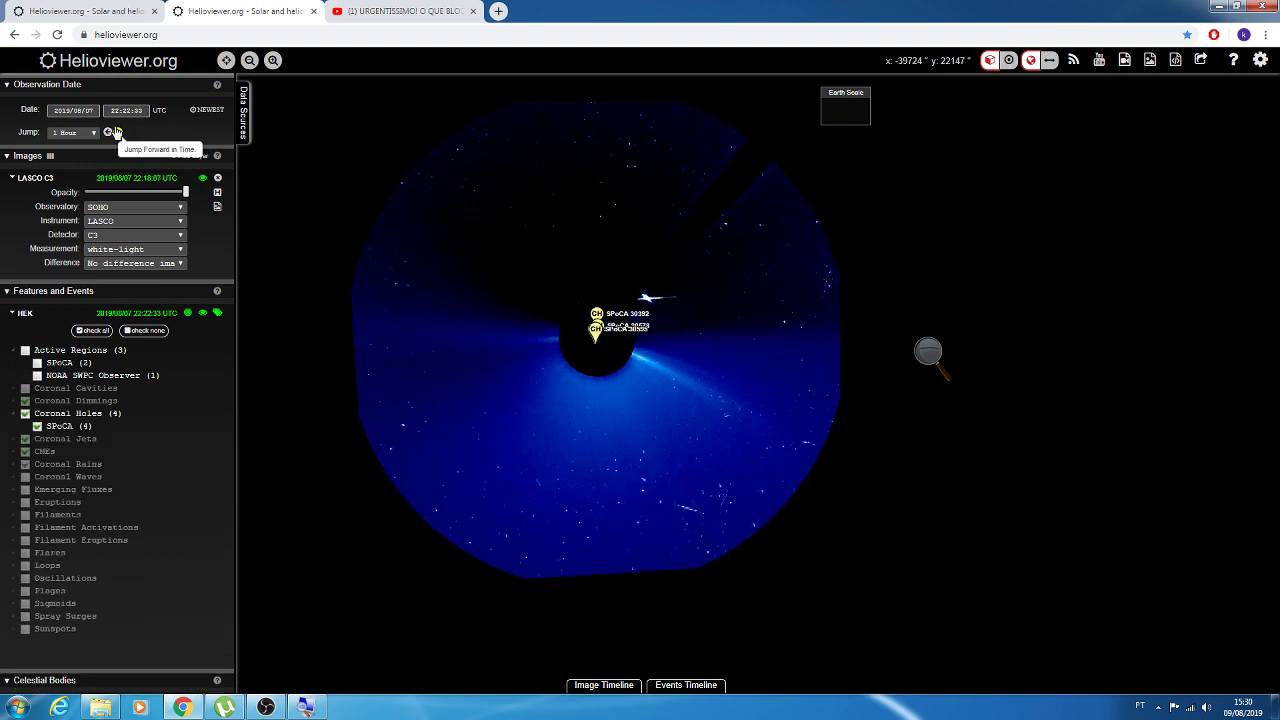
{"action": "left_click", "coordinate": [116, 132]}
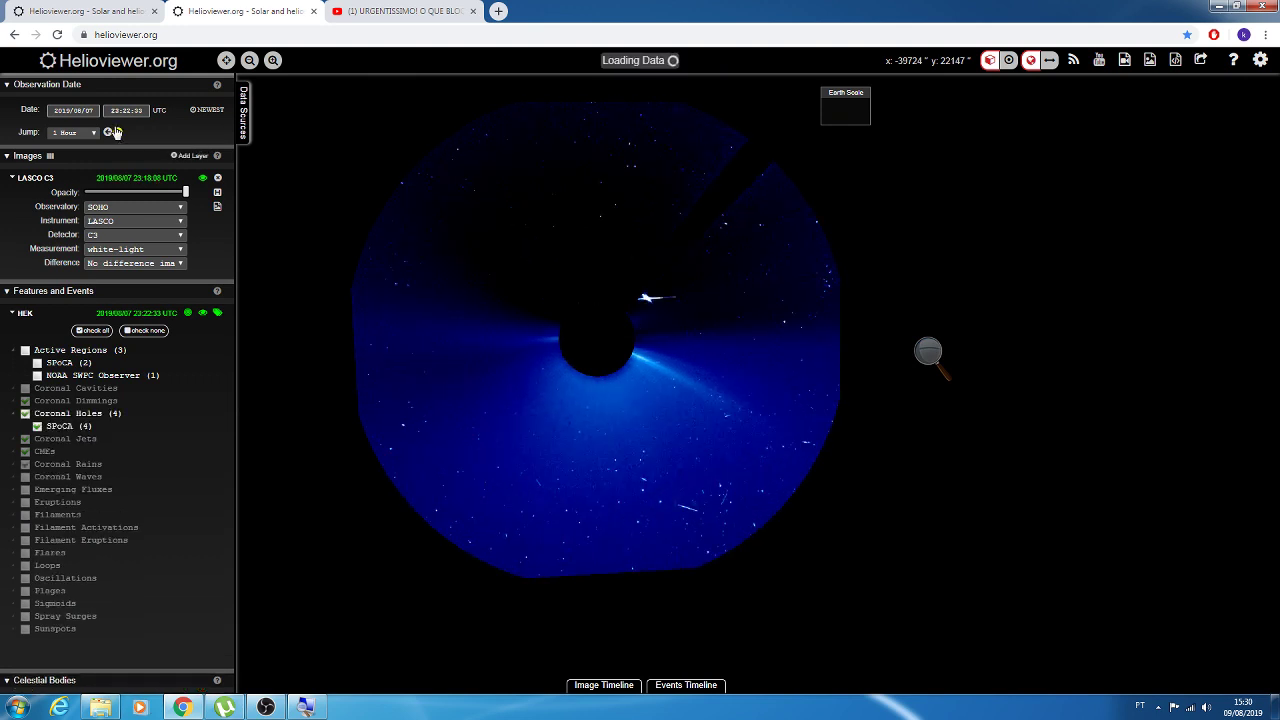
- Advance the observation time in 1-hour jumps to 2019/08/08 04:22:33 UTC on the LASCO C3 image
{"action": "left_click", "coordinate": [116, 132]}
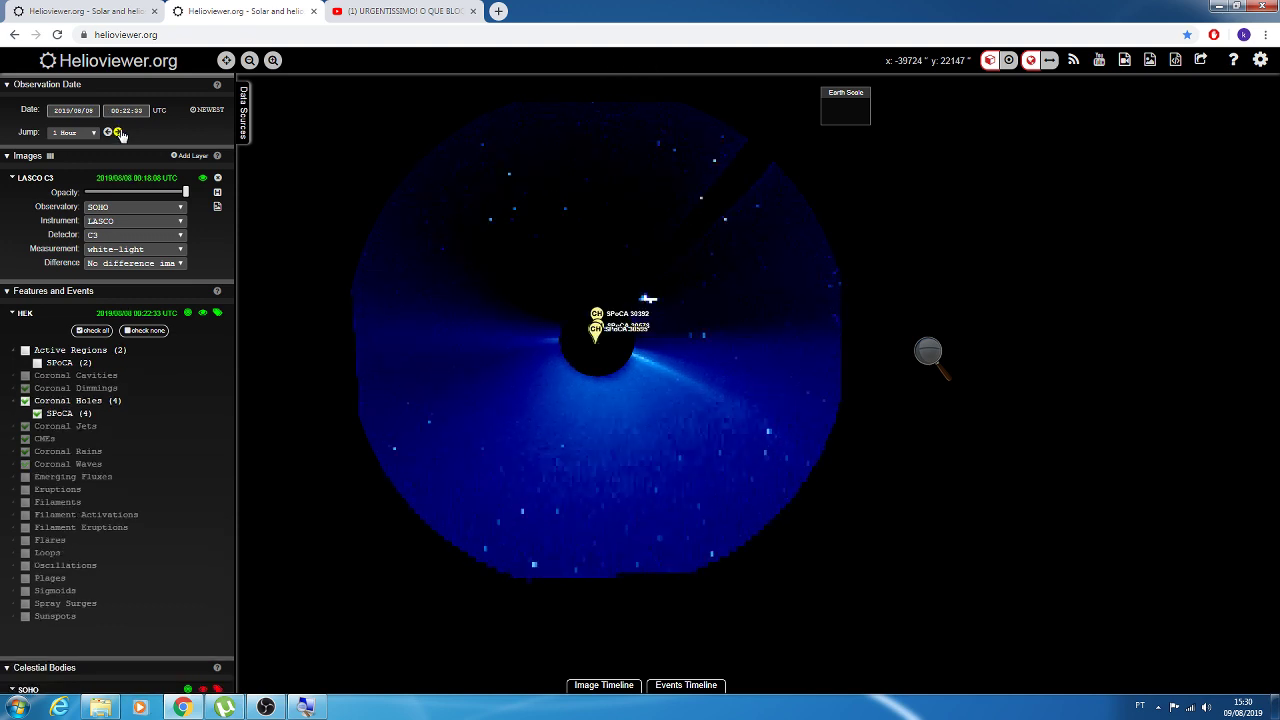
{"action": "left_click", "coordinate": [117, 132]}
{"action": "left_click", "coordinate": [117, 132]}
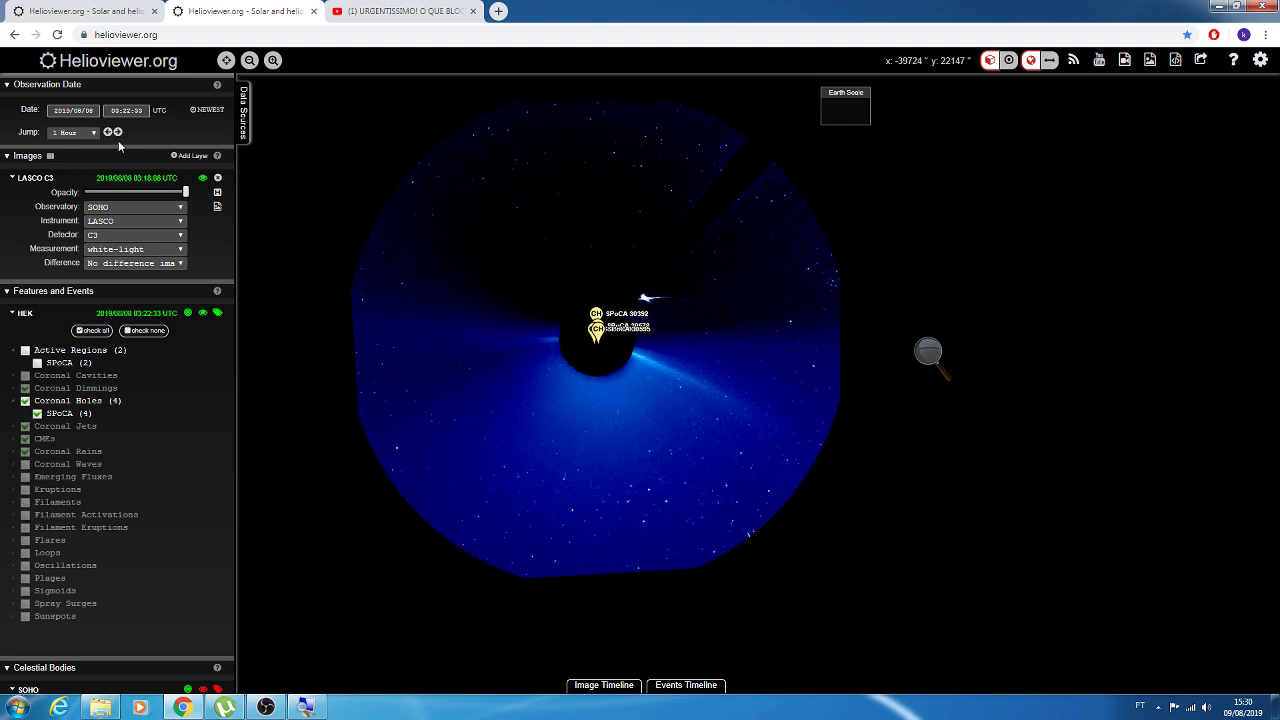
{"action": "left_click", "coordinate": [117, 132]}
- Examine up close the bright object and trailing streak near the outer edge of the LASCO C3 image, then return to the full view
{"action": "scroll", "coordinate": [714, 340], "scroll_direction": "up", "scroll_amount": 1}
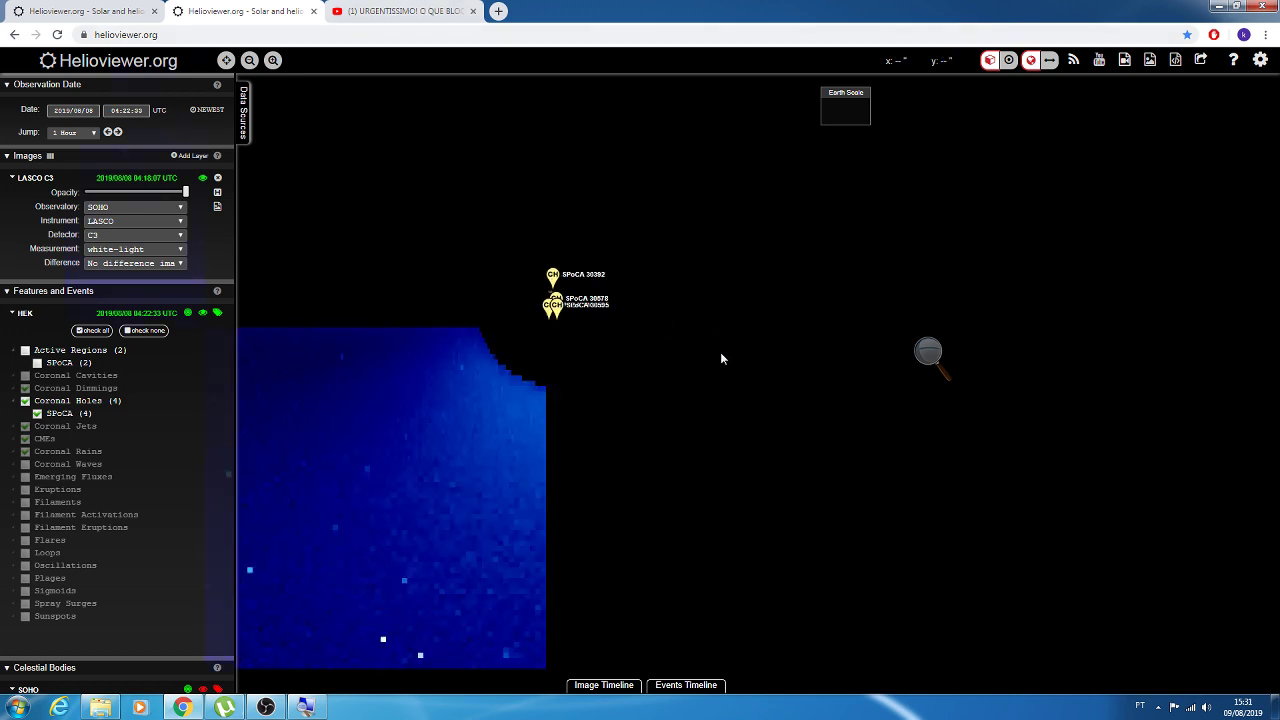
{"action": "left_click_drag", "start_coordinate": [680, 475], "coordinate": [405, 485]}
{"action": "scroll", "coordinate": [643, 463], "scroll_direction": "up", "scroll_amount": 1}
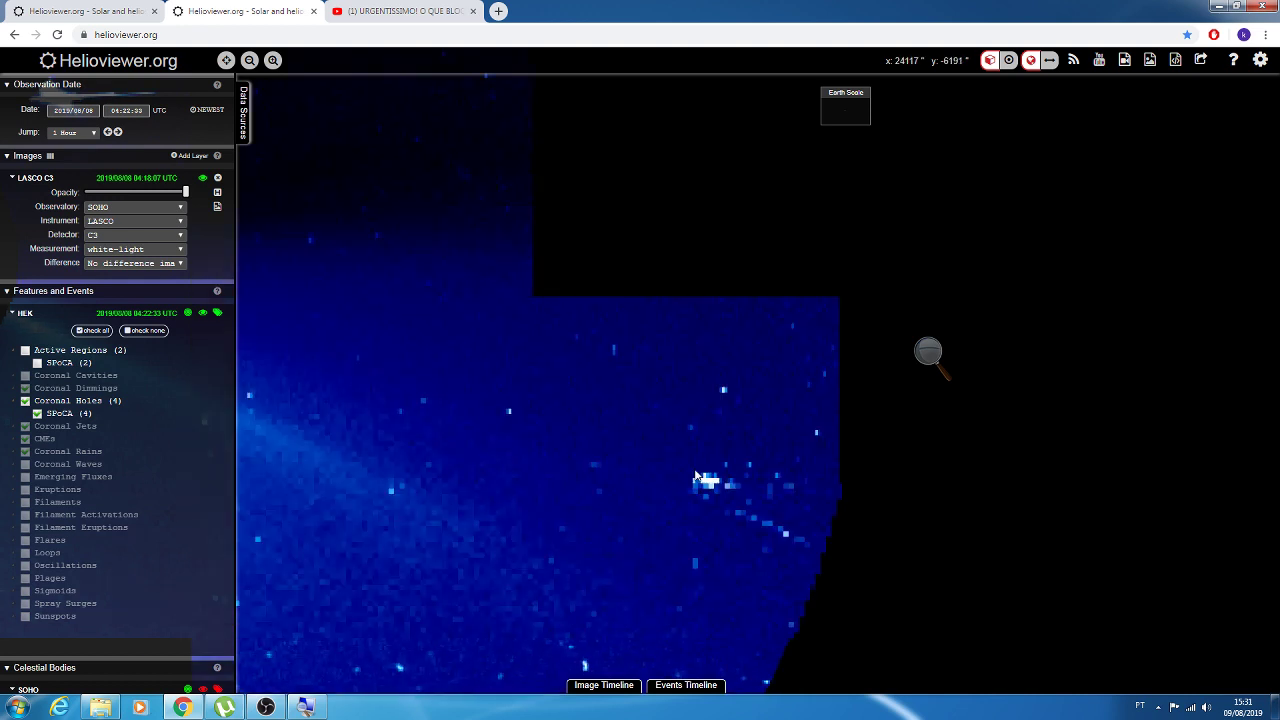
{"action": "left_click_drag", "start_coordinate": [739, 444], "coordinate": [554, 417]}
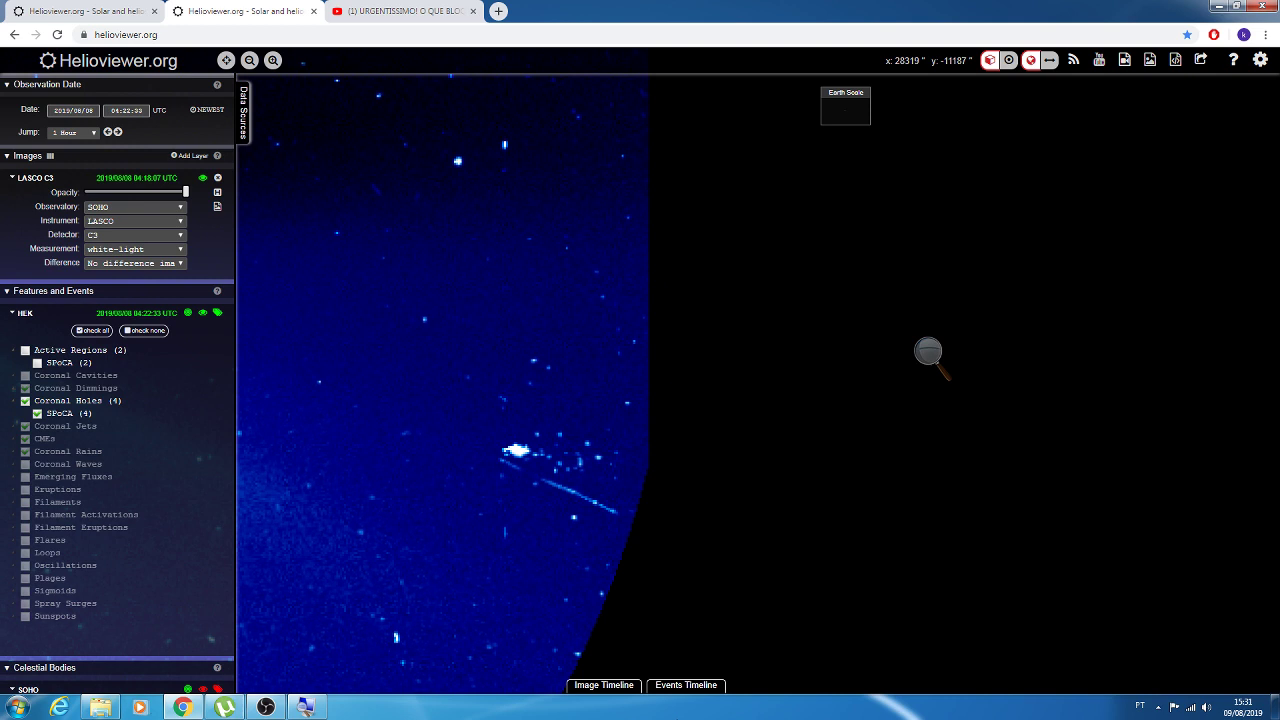
{"action": "scroll", "coordinate": [394, 548], "scroll_direction": "down", "scroll_amount": 1}
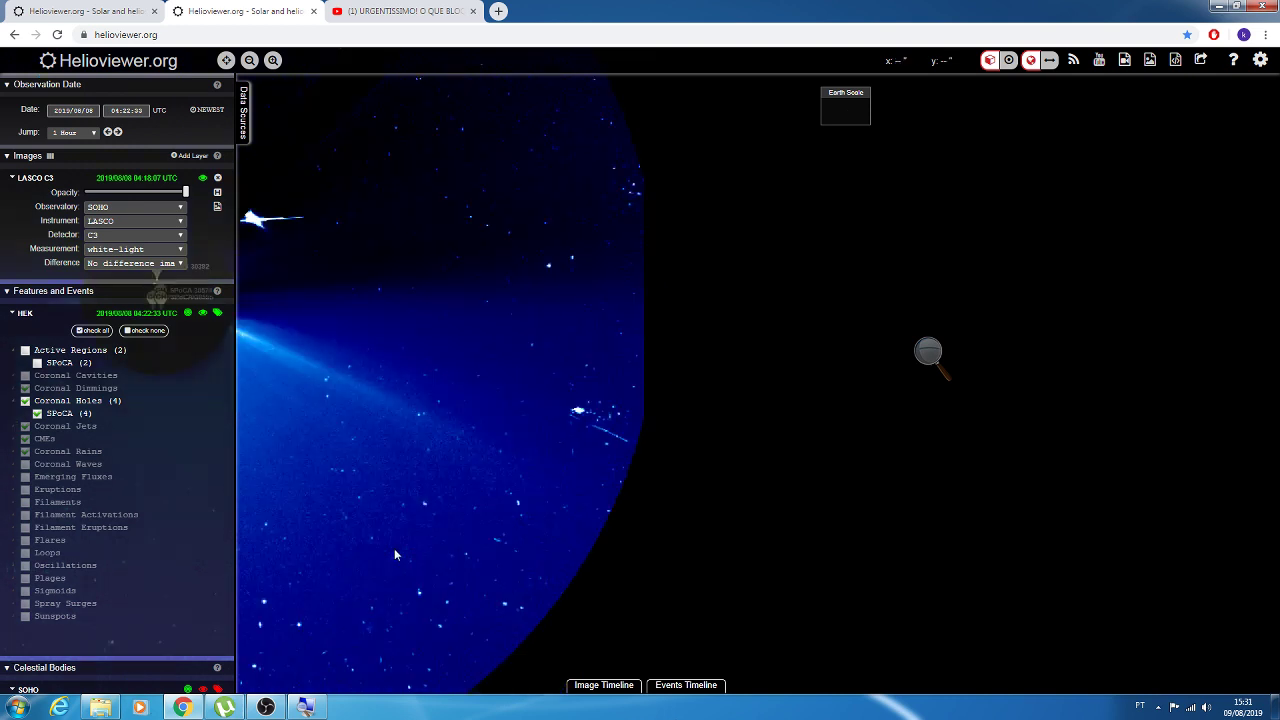
{"action": "scroll", "coordinate": [413, 497], "scroll_direction": "down", "scroll_amount": 1}
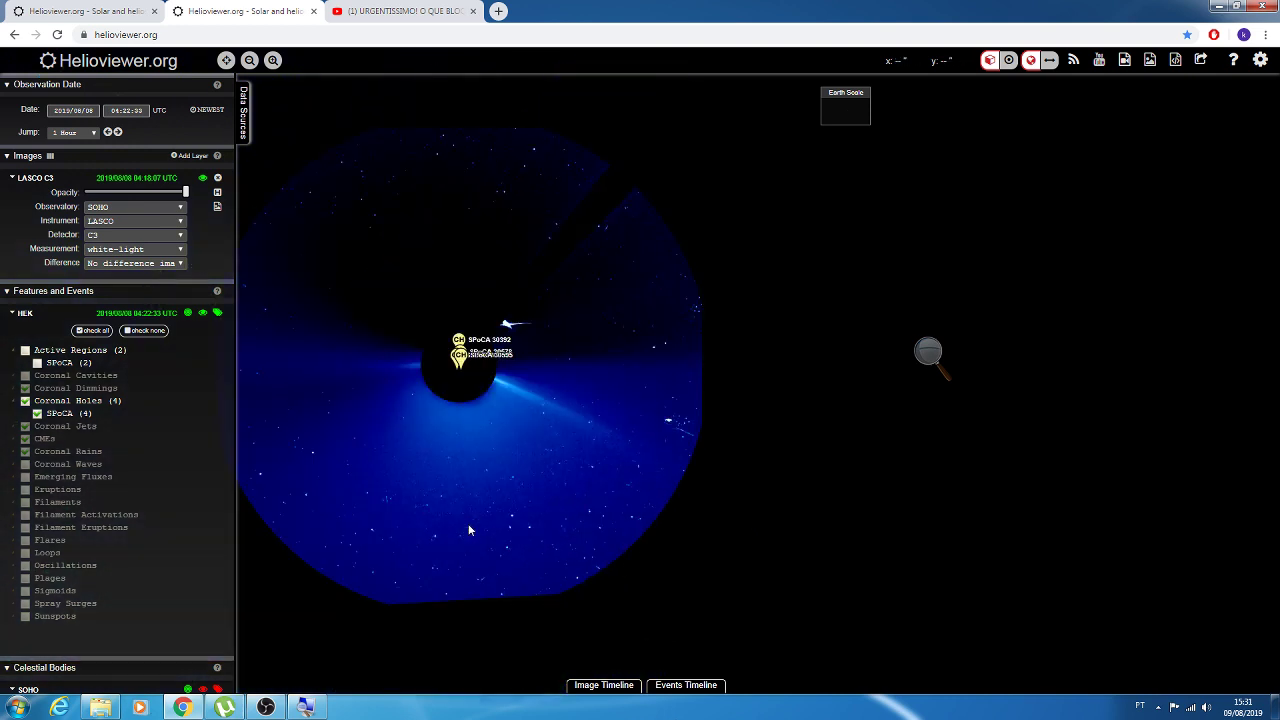
- Advance the observation time in 1-hour jumps to 10:22:33 UTC and recentre the partly missing LASCO C3 image
{"action": "left_click", "coordinate": [117, 134]}
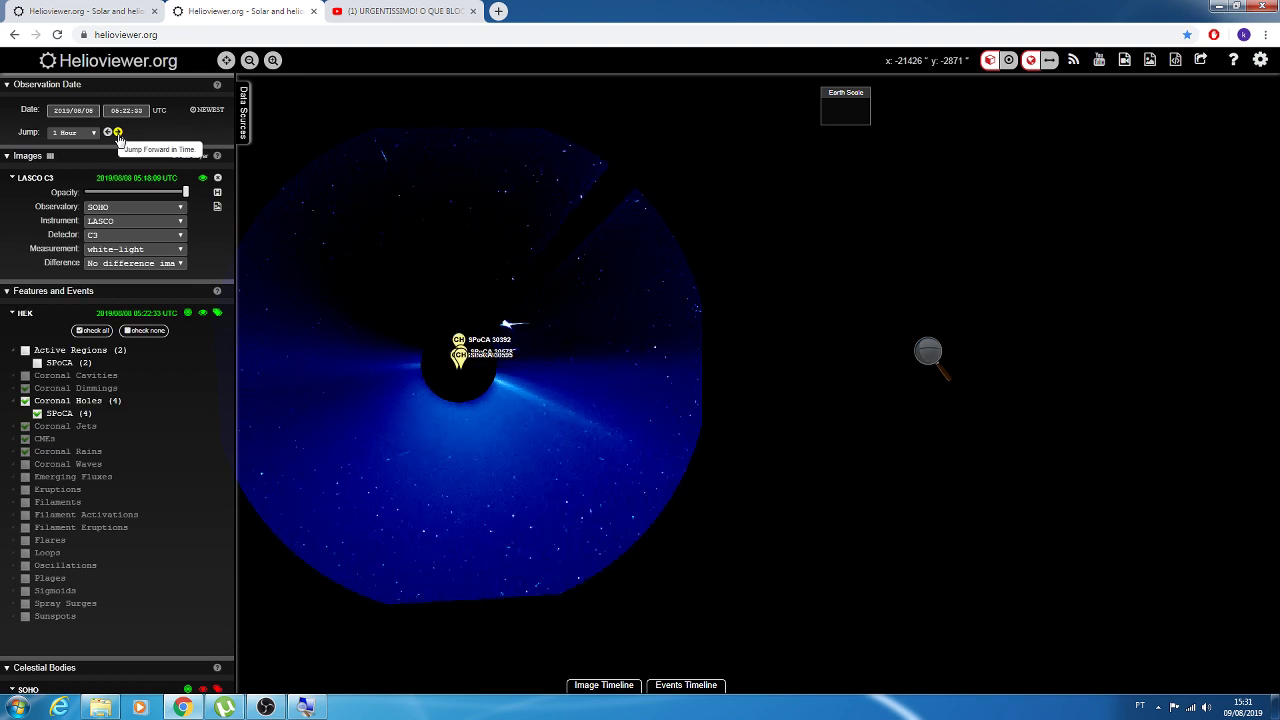
{"action": "left_click", "coordinate": [117, 134]}
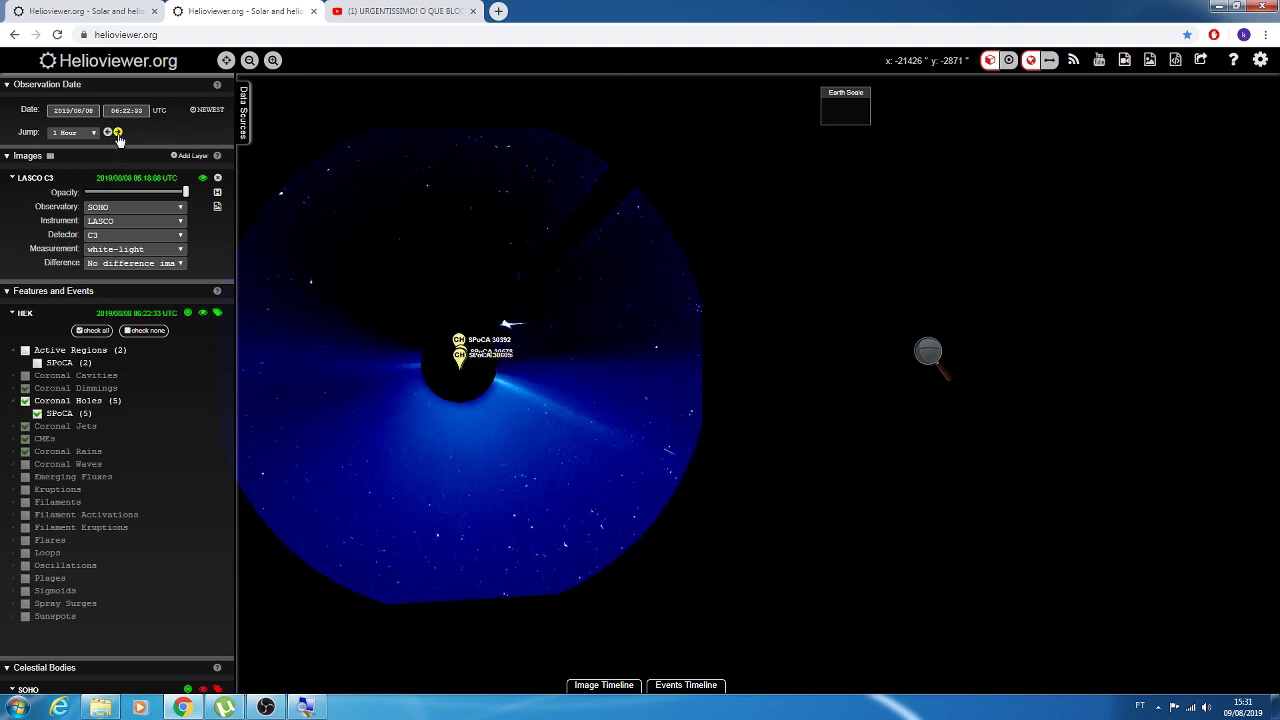
{"action": "left_click", "coordinate": [117, 134]}
{"action": "left_click", "coordinate": [117, 133]}
{"action": "left_click", "coordinate": [117, 133]}
{"action": "left_click", "coordinate": [117, 133]}
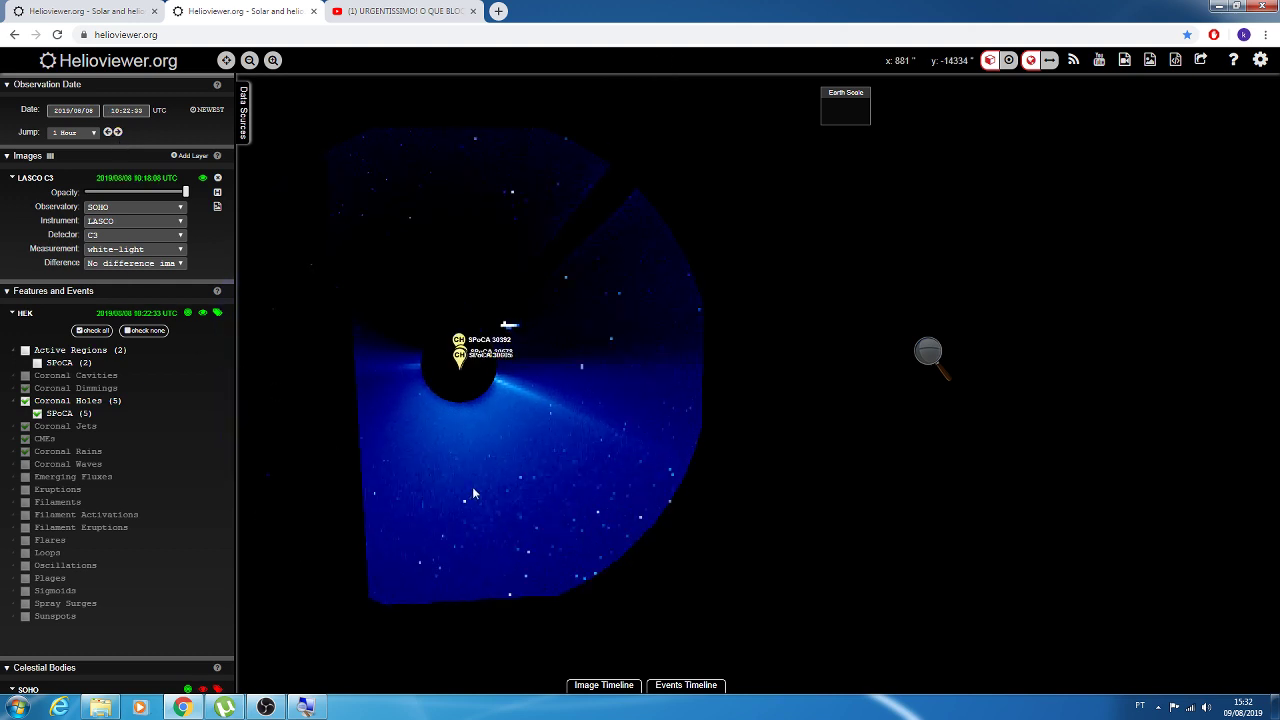
{"action": "left_click_drag", "start_coordinate": [520, 437], "coordinate": [668, 428]}
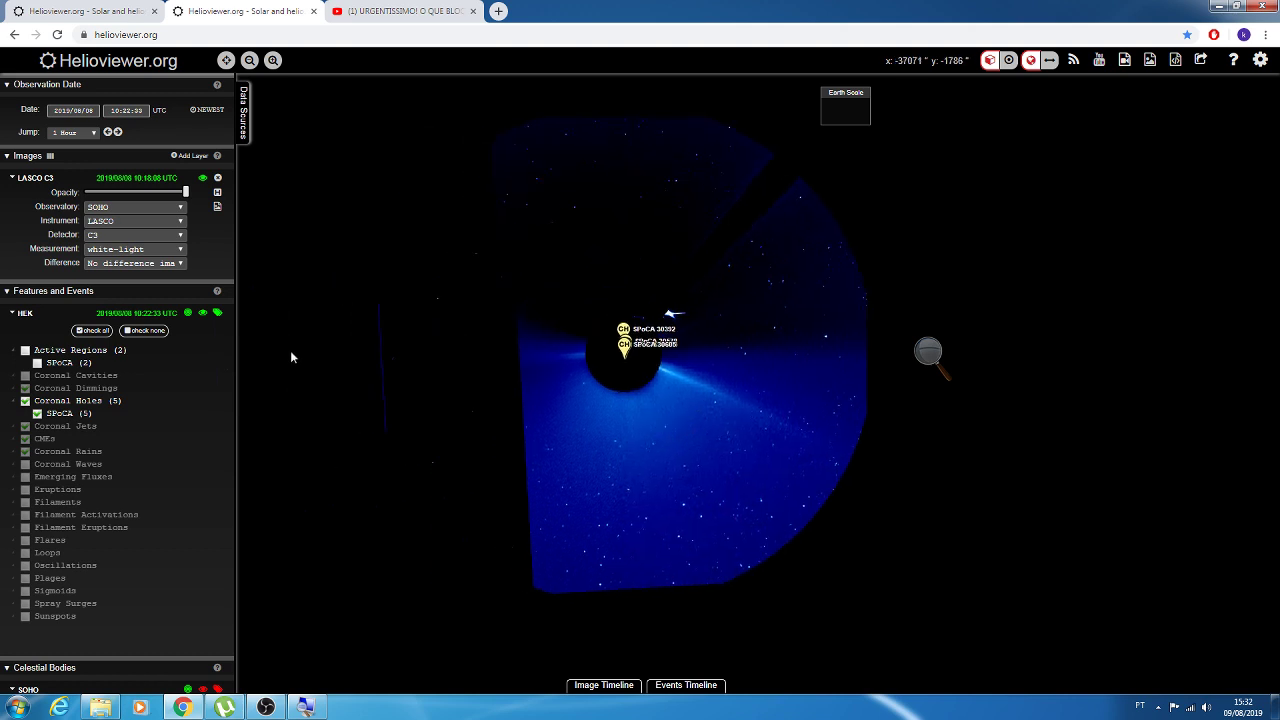
- Advance one more hour to 11:22:33 UTC and inspect the area around the occulting disk up close
{"action": "left_click", "coordinate": [117, 133]}
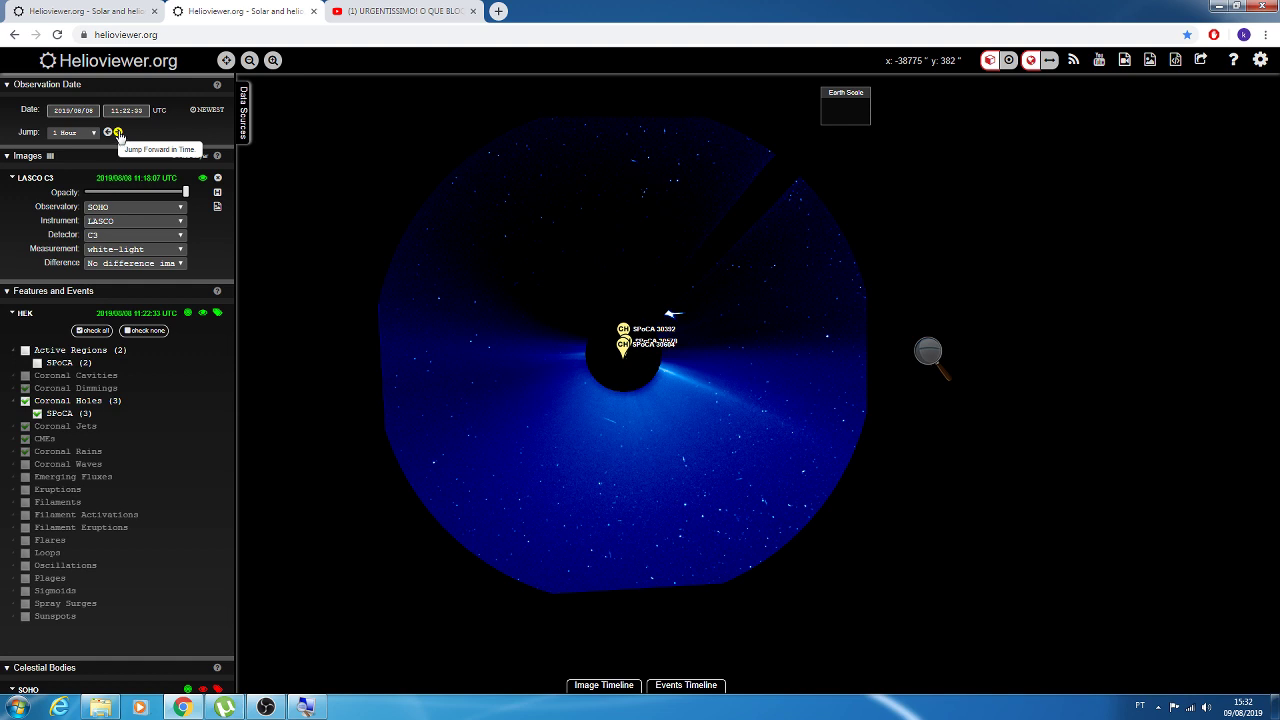
{"action": "scroll", "coordinate": [584, 438], "scroll_direction": "up", "scroll_amount": 1}
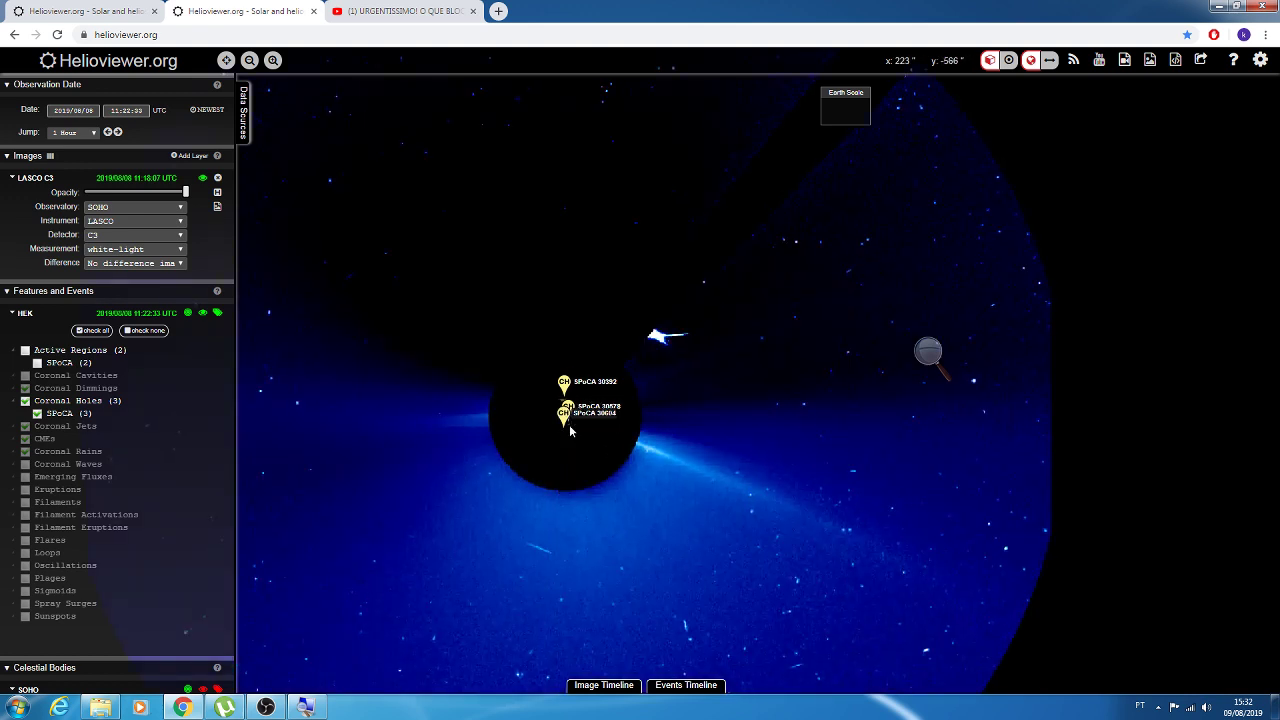
{"action": "scroll", "coordinate": [569, 428], "scroll_direction": "down", "scroll_amount": 1}
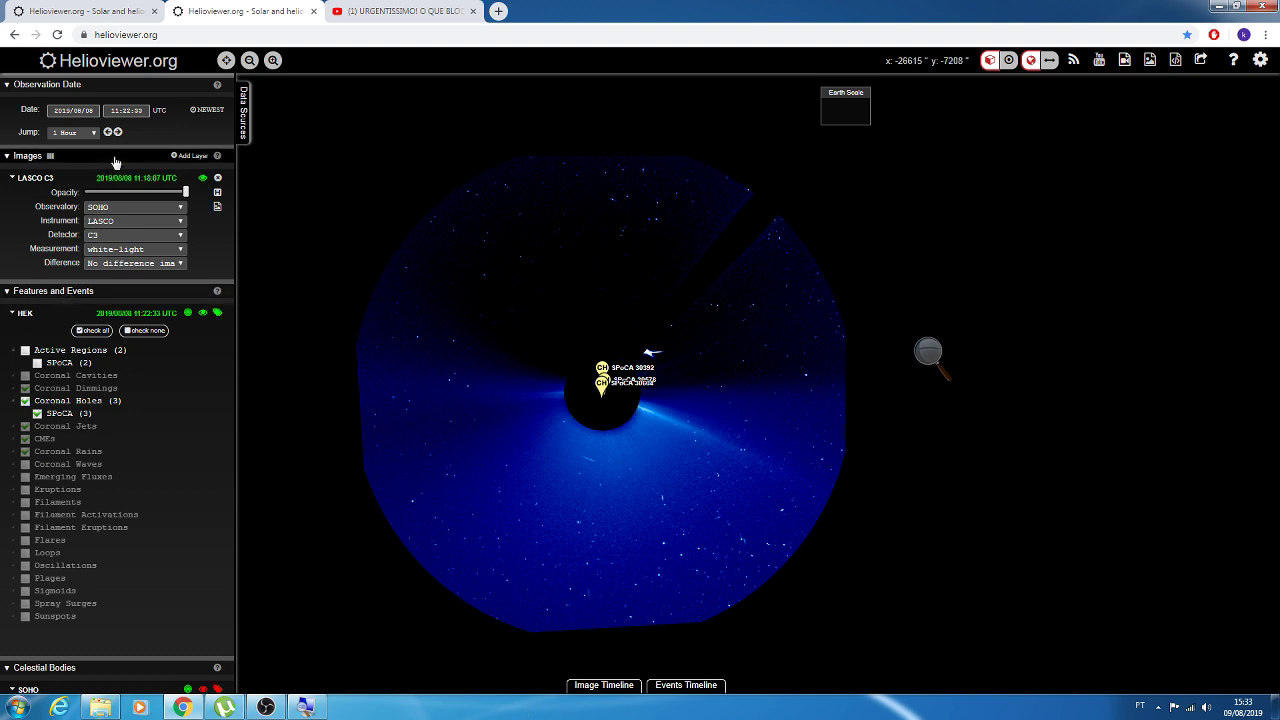
- Switch to OBS and make its window taller to enlarge the screen capture preview
{"action": "left_click", "coordinate": [270, 704]}
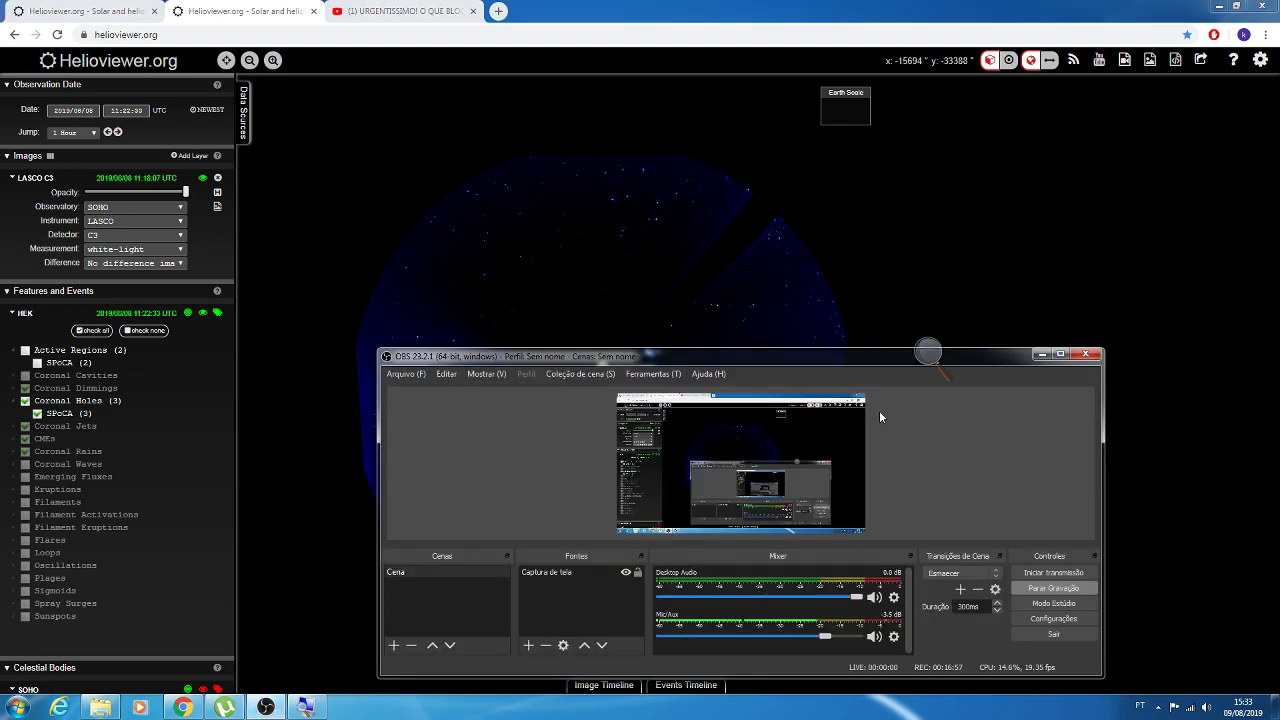
{"action": "left_click_drag", "start_coordinate": [843, 350], "coordinate": [808, 252]}
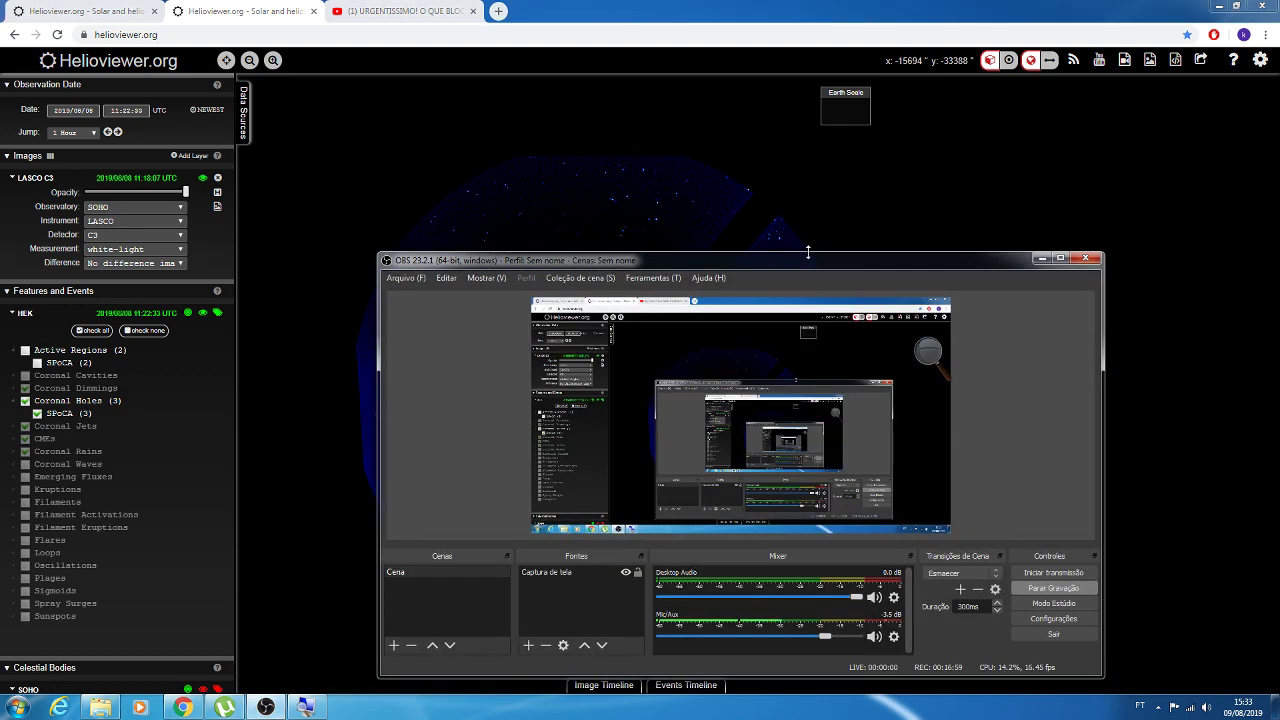